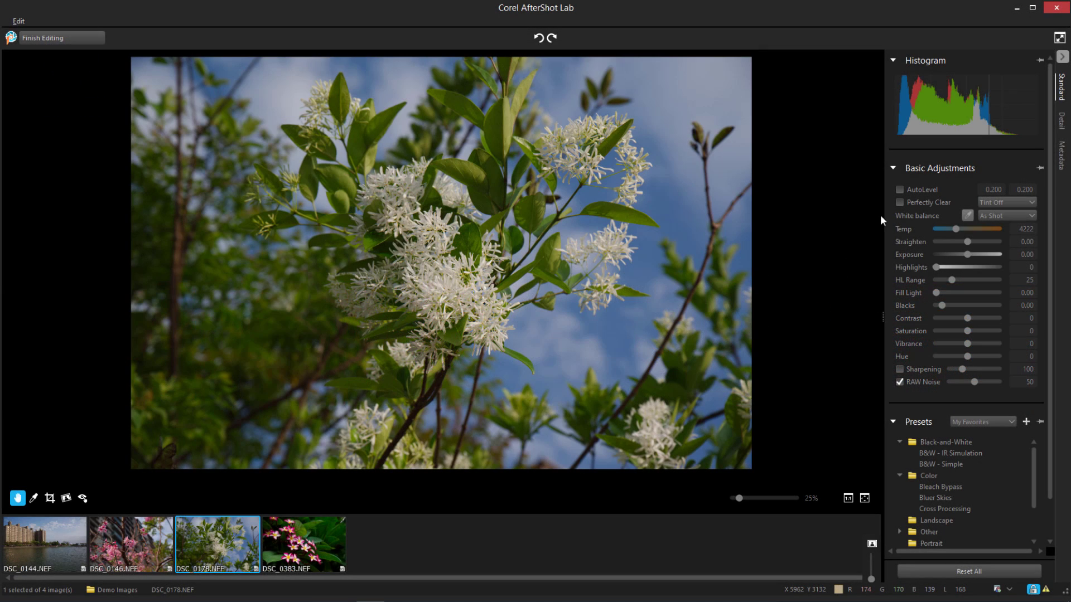
Switch Perfectly Clear on, try Tint Max, Tint Min and Tint Off, then switch it off
left_click(899, 203)
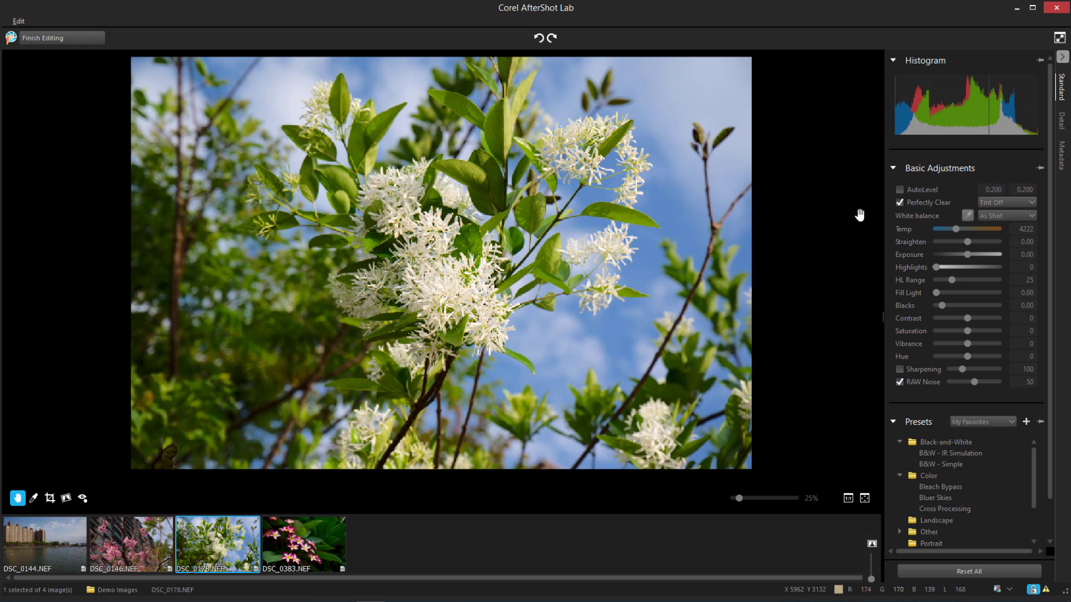
left_click(1026, 201)
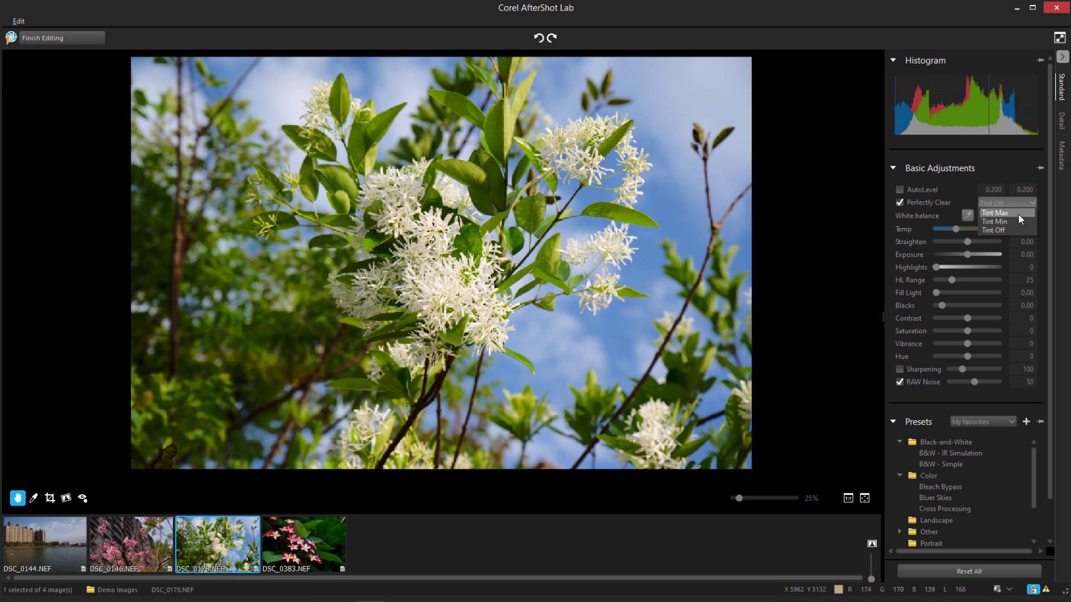
left_click(1017, 213)
left_click(1029, 199)
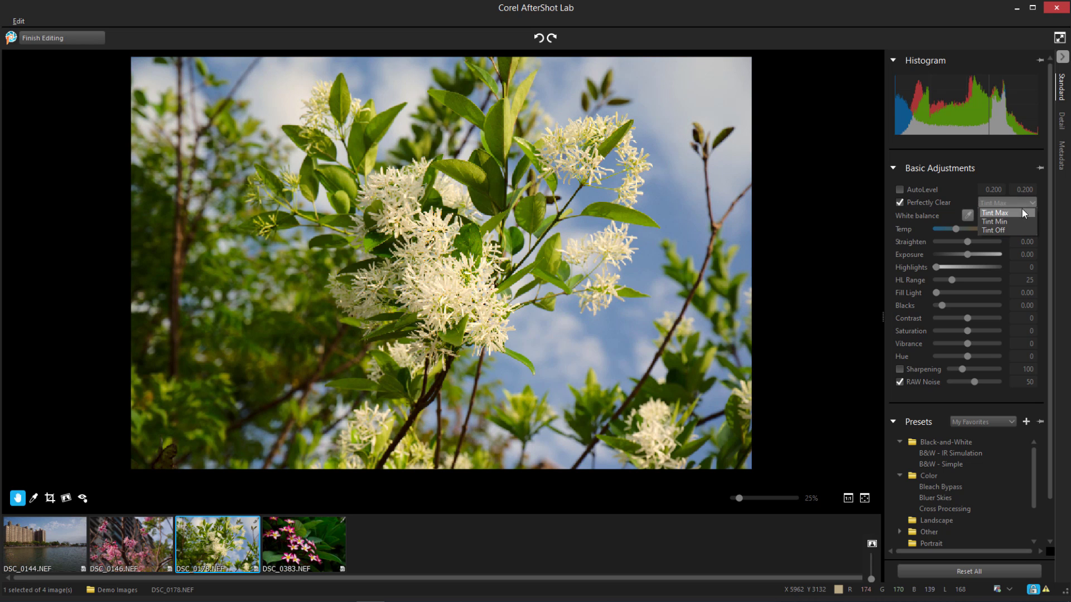
left_click(1018, 220)
left_click(1031, 199)
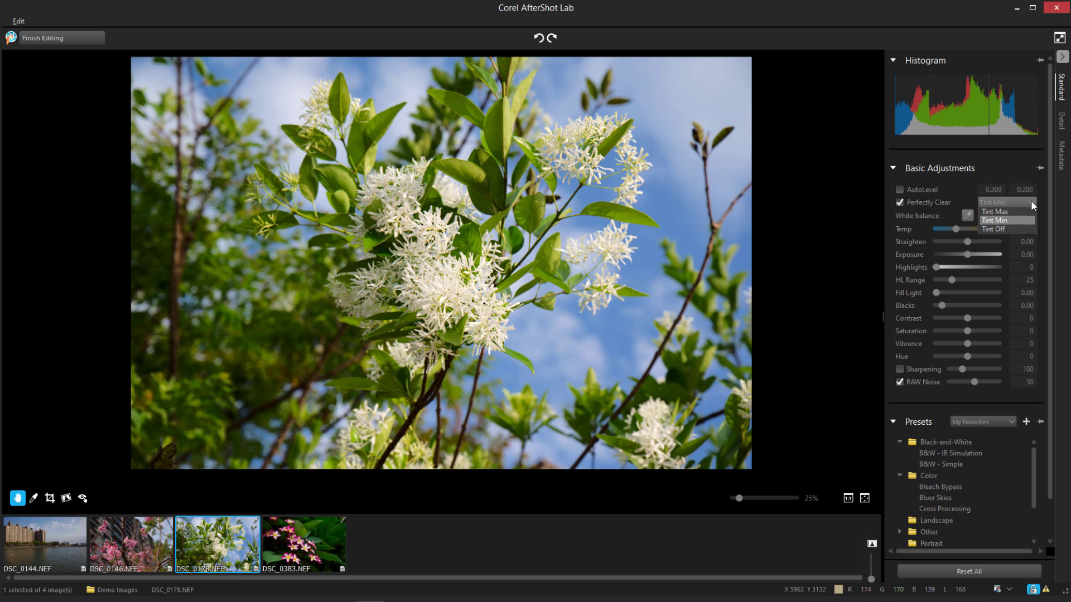
left_click(1016, 229)
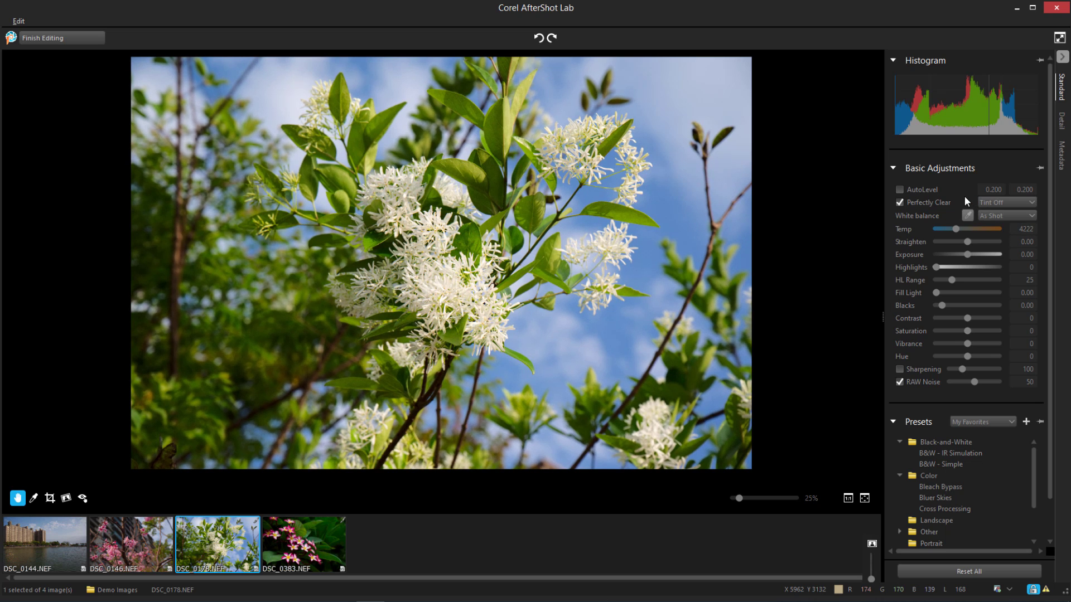
left_click(898, 202)
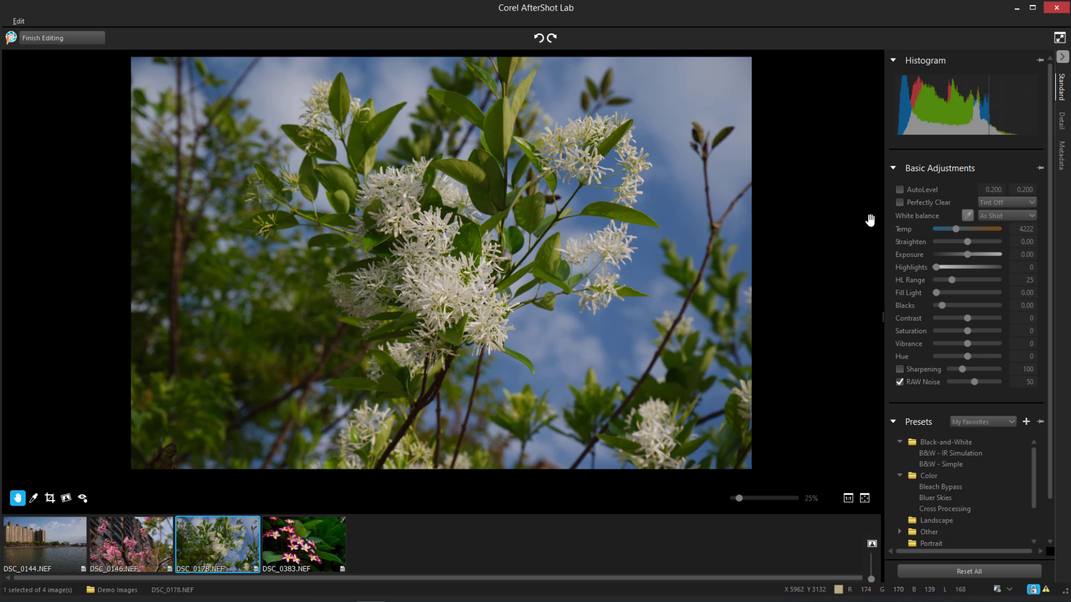
Try the Cloudy and Flash white balance presets on the flower photo
left_click(1029, 216)
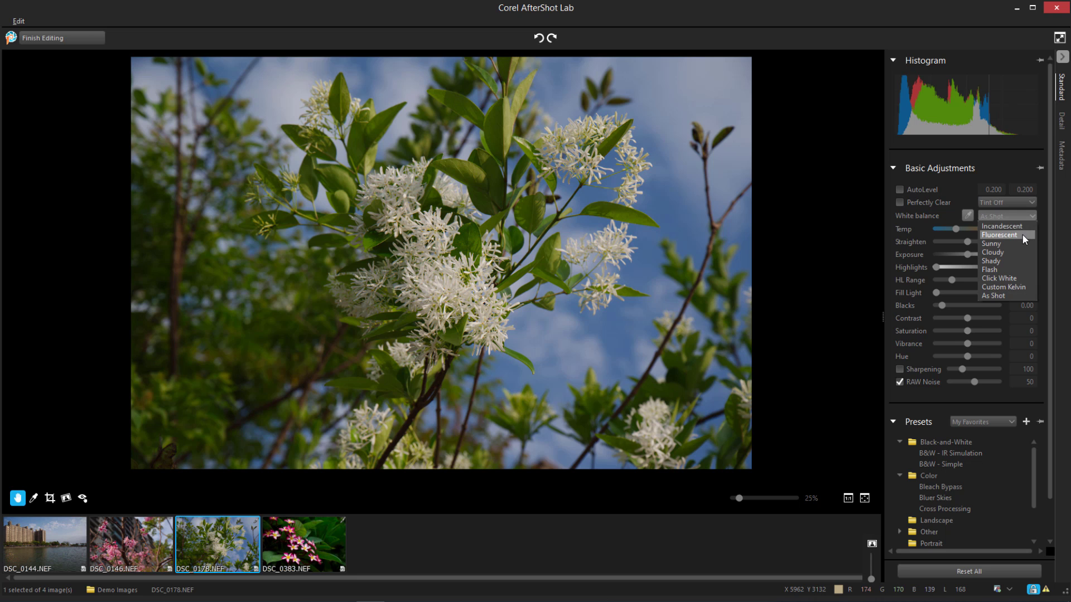
left_click(1035, 219)
left_click(1032, 216)
left_click(1022, 252)
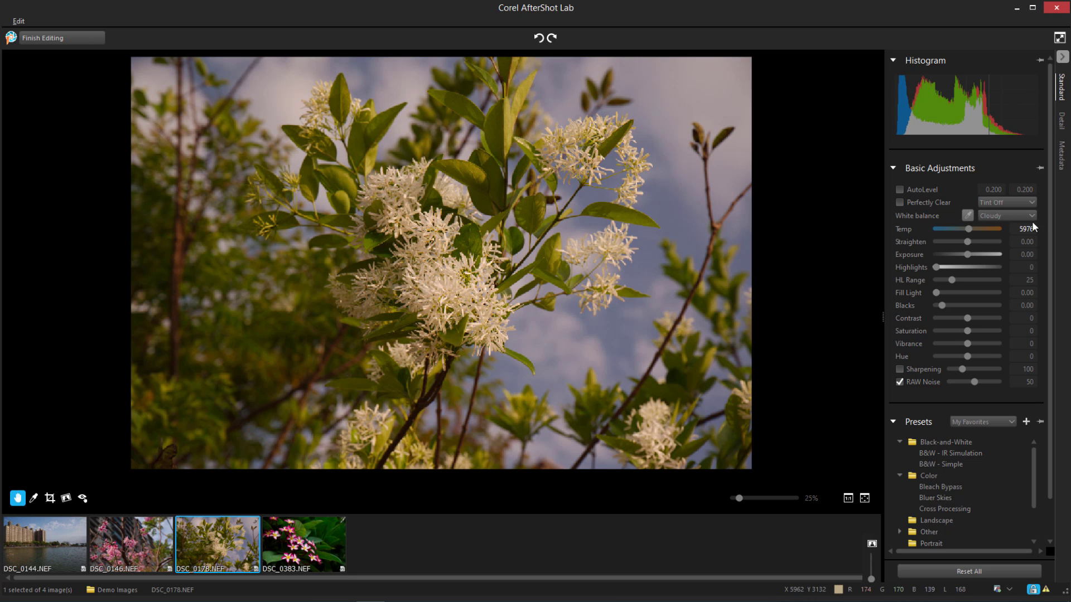
left_click(1030, 216)
left_click(1016, 269)
left_click(1032, 216)
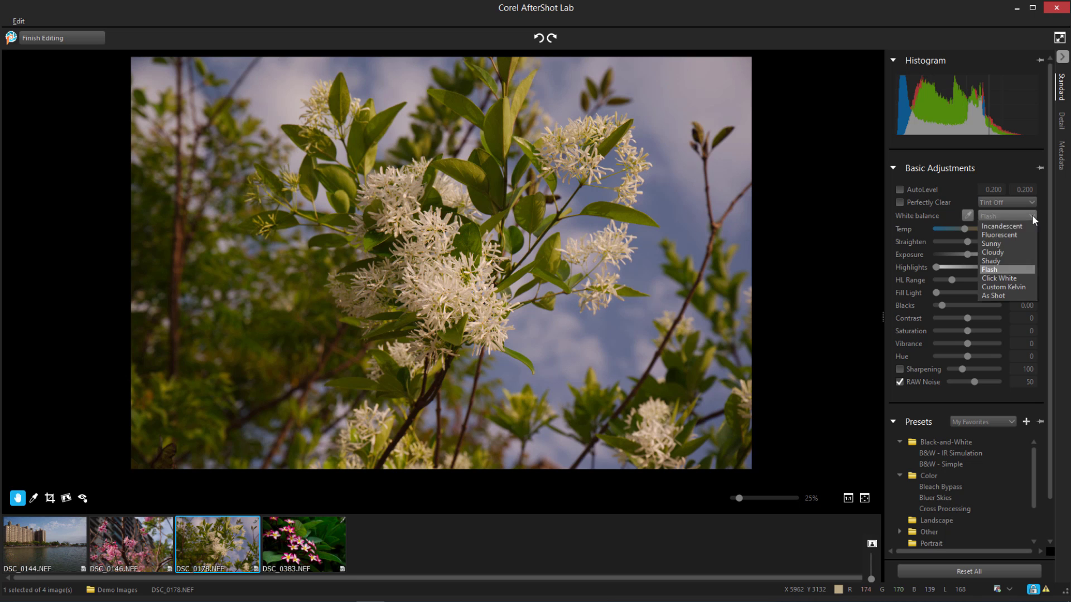
Use Click White mode to sample a white point on the flowers twice
left_click(1025, 276)
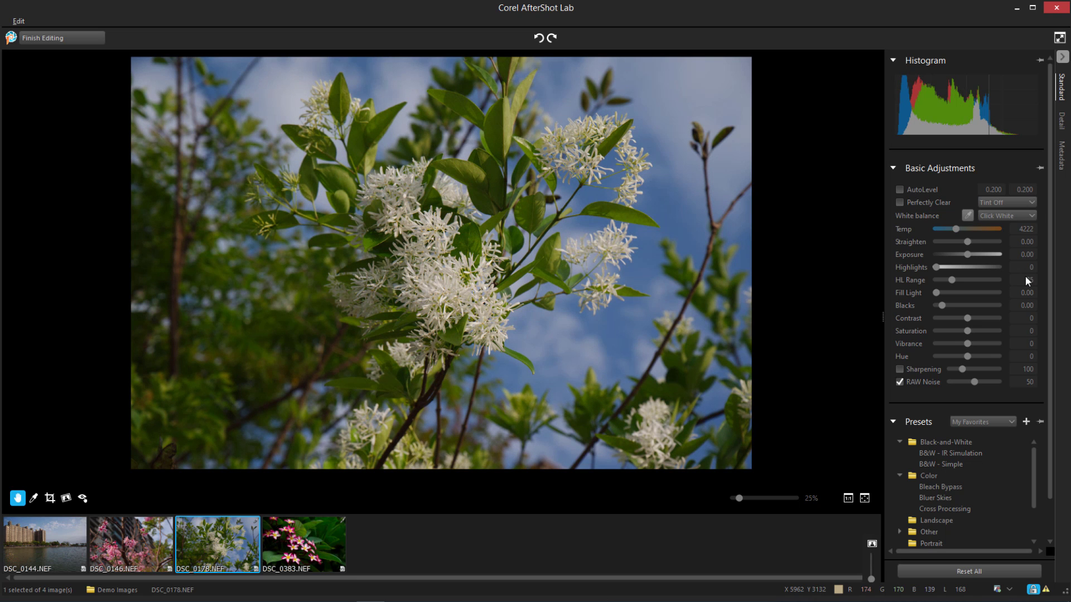
left_click(968, 216)
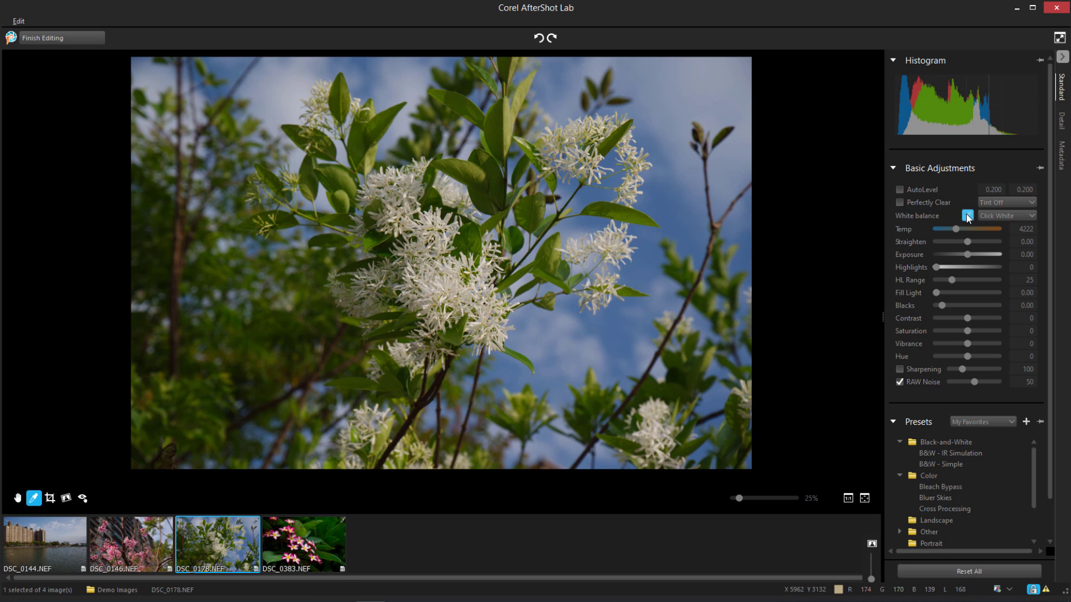
left_click(534, 328)
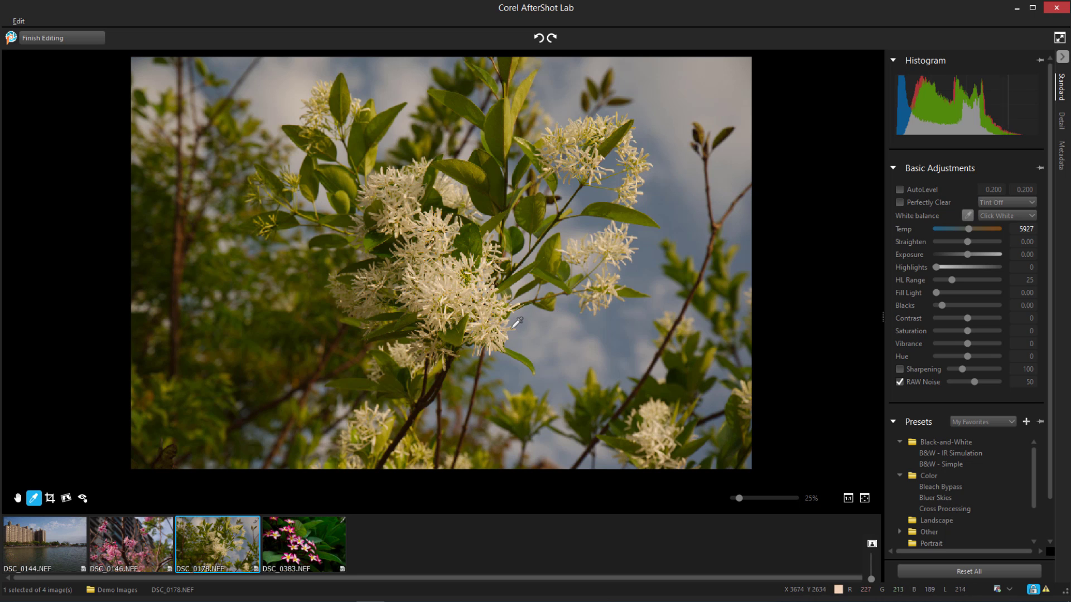
left_click(516, 324)
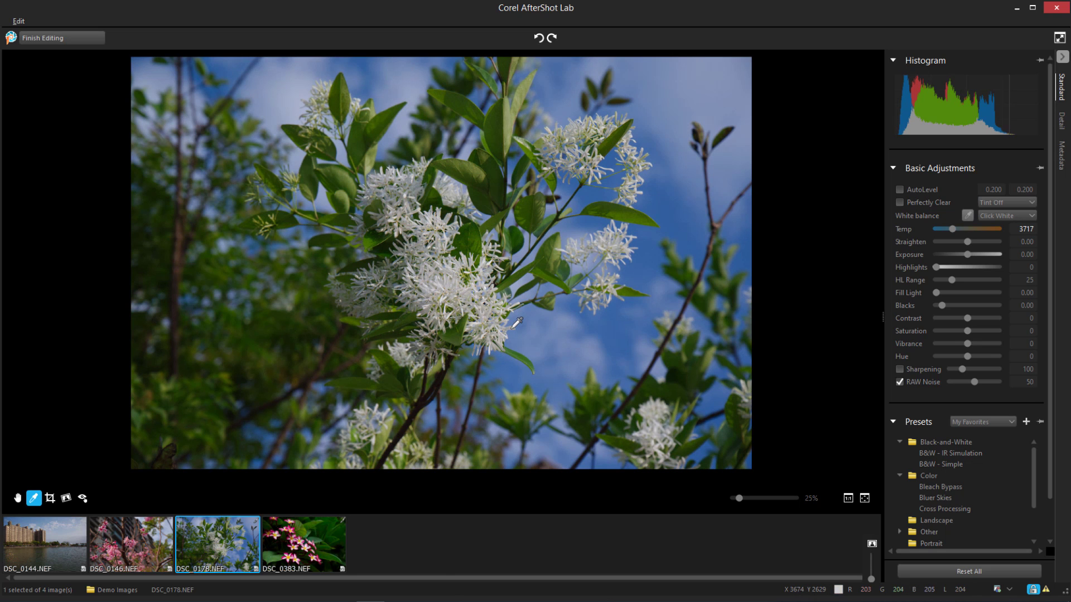
Restore As Shot white balance, warm temperature to 6743, and try contrast 61 before resetting to 0
left_click(1019, 215)
left_click(1021, 295)
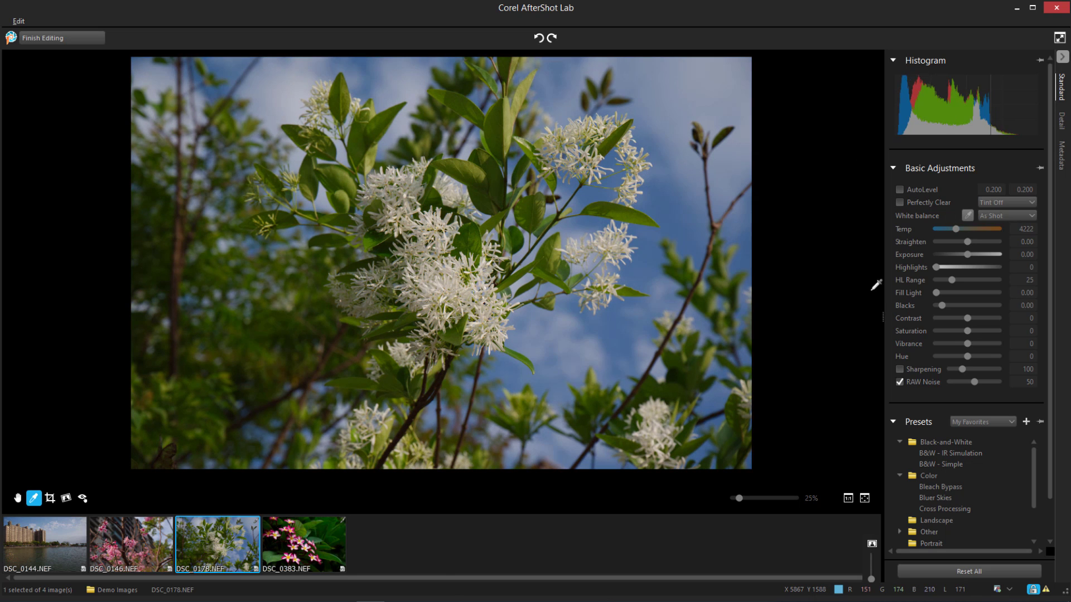
left_click(965, 228)
left_click_drag(966, 230, 975, 231)
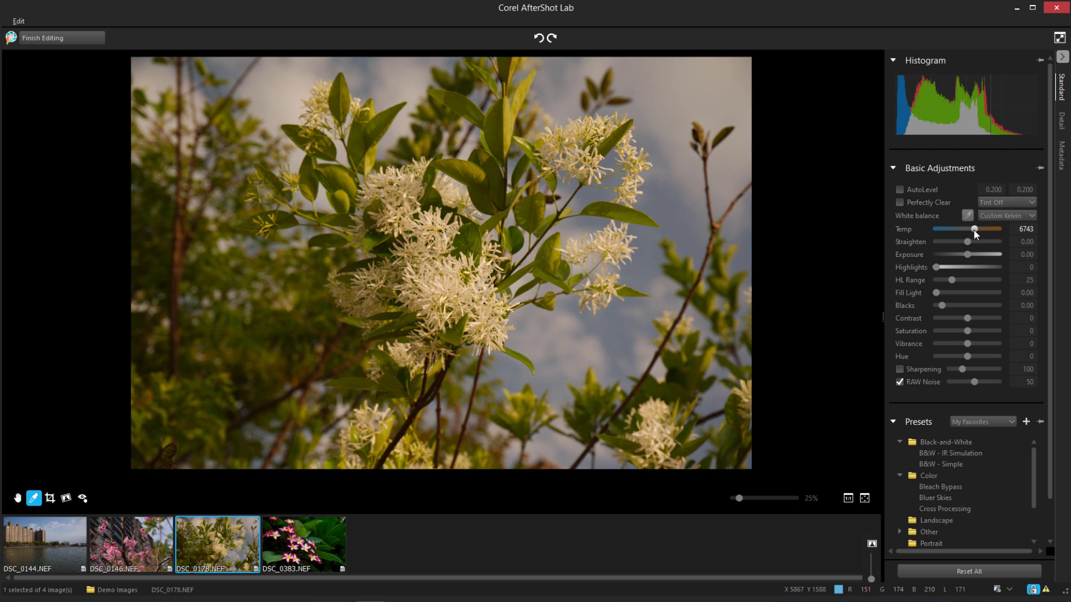
left_click_drag(967, 319, 985, 317)
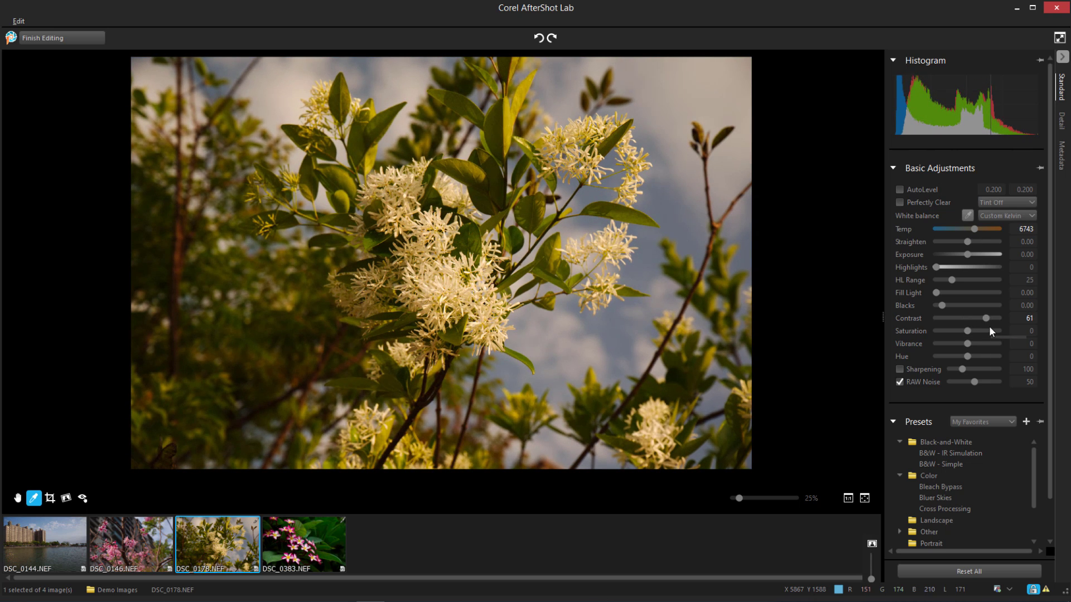
double_click(986, 318)
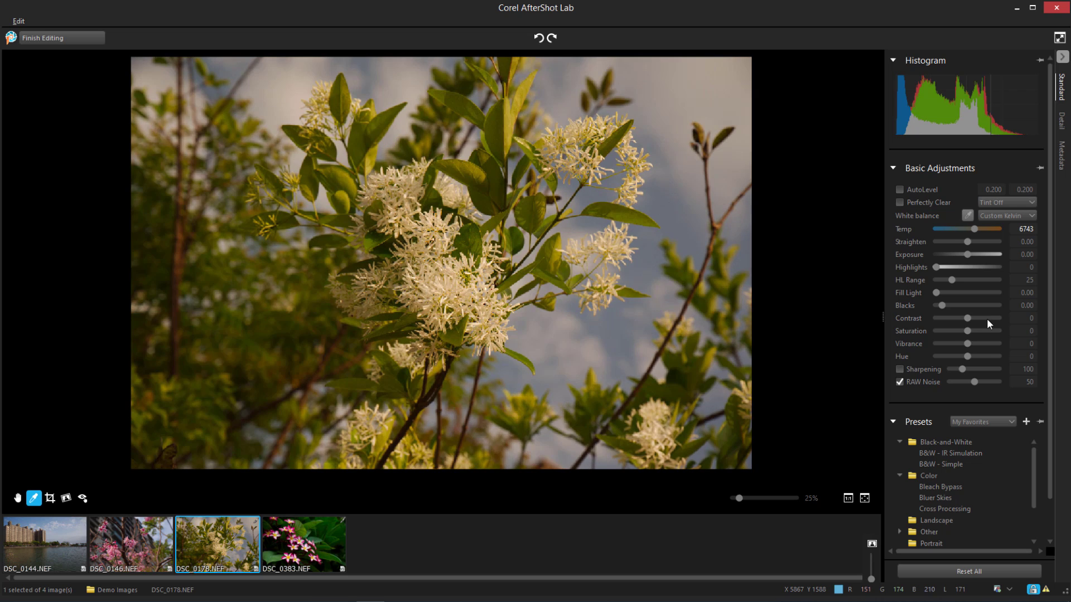
Reset All adjustments, view the workspace layouts from the Welcome screen, then switch to Edit
left_click(977, 574)
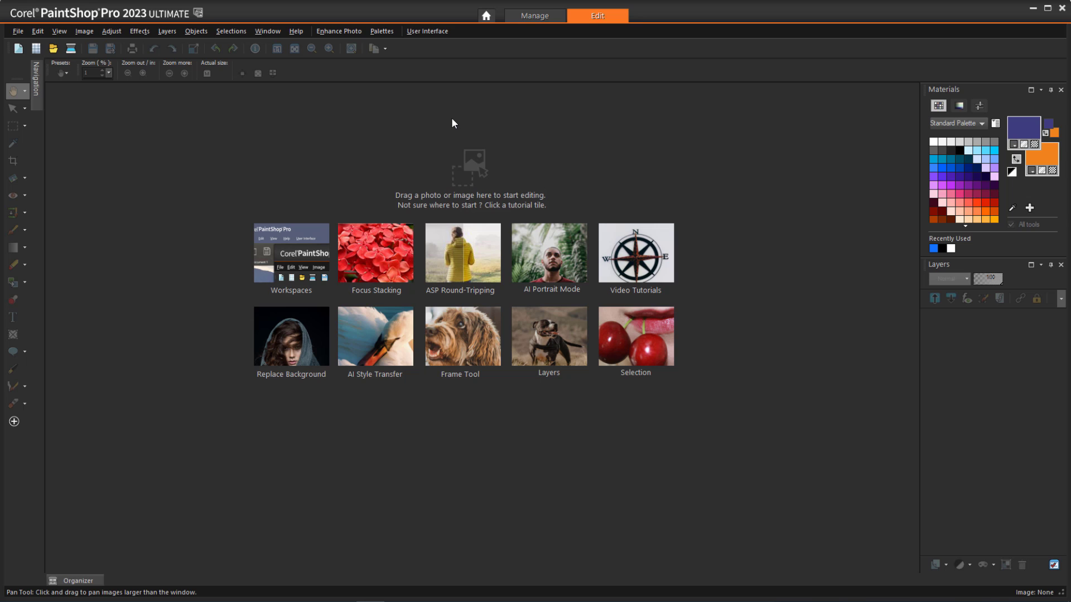
left_click(484, 20)
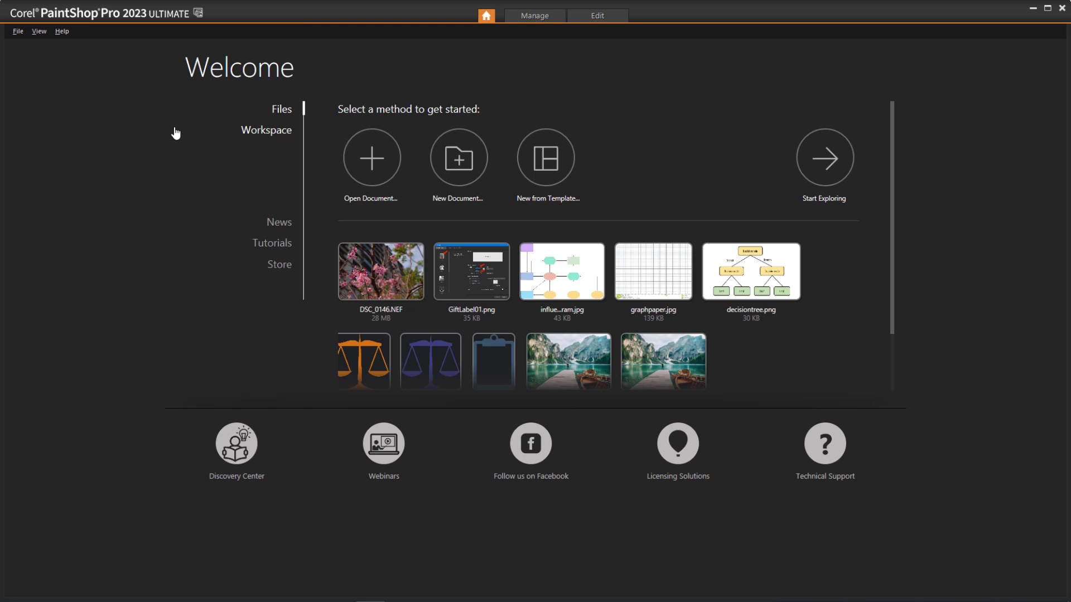
left_click(271, 134)
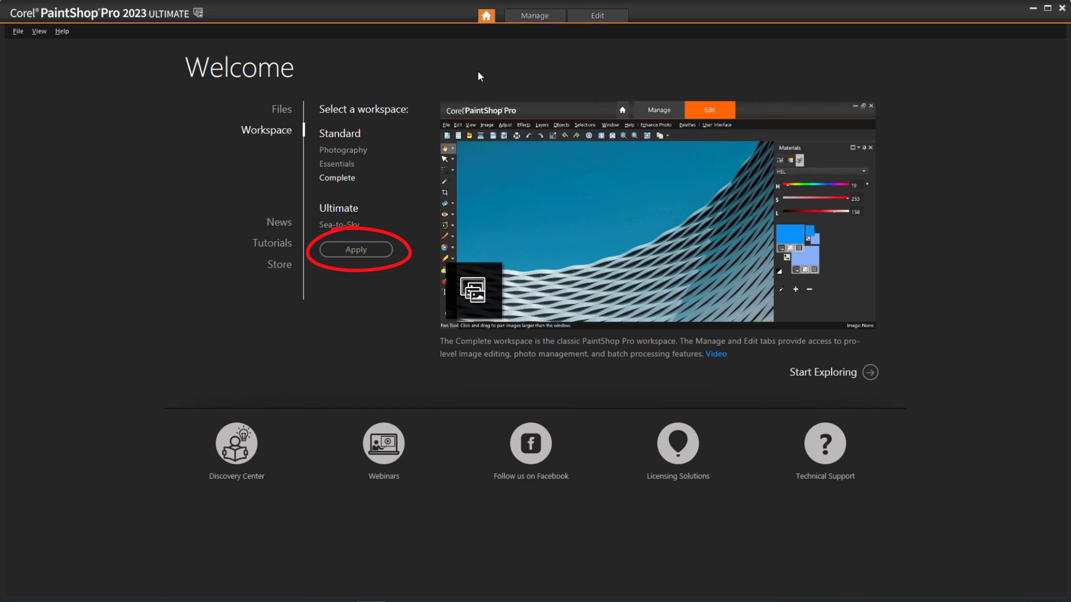
left_click(604, 17)
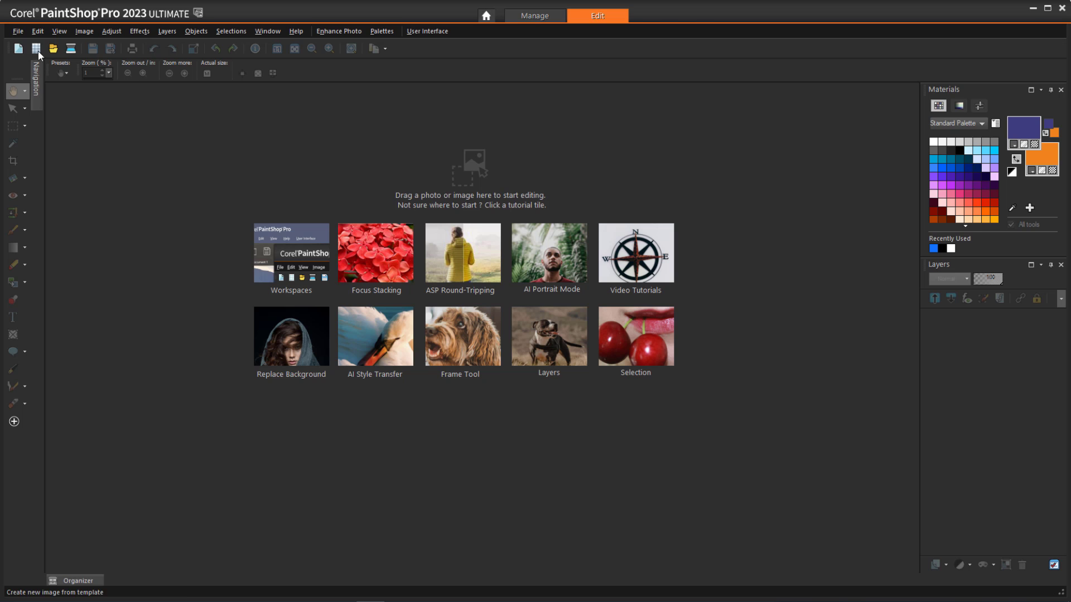
Select DSC_0144 and DSC_0146 in the Open dialog, then cancel without opening them
left_click(21, 31)
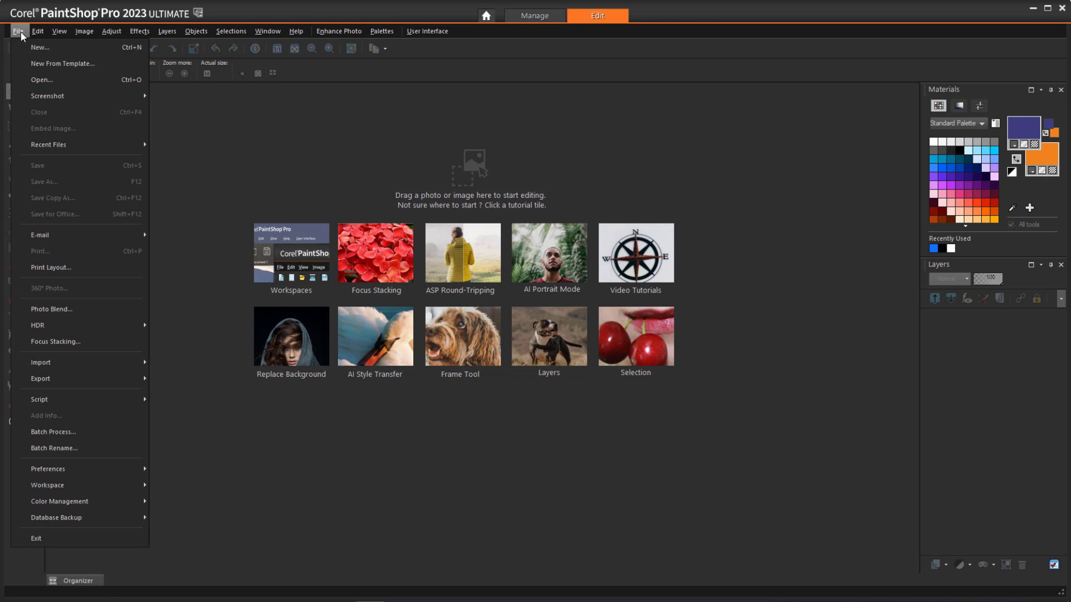
left_click(76, 82)
left_click(473, 237)
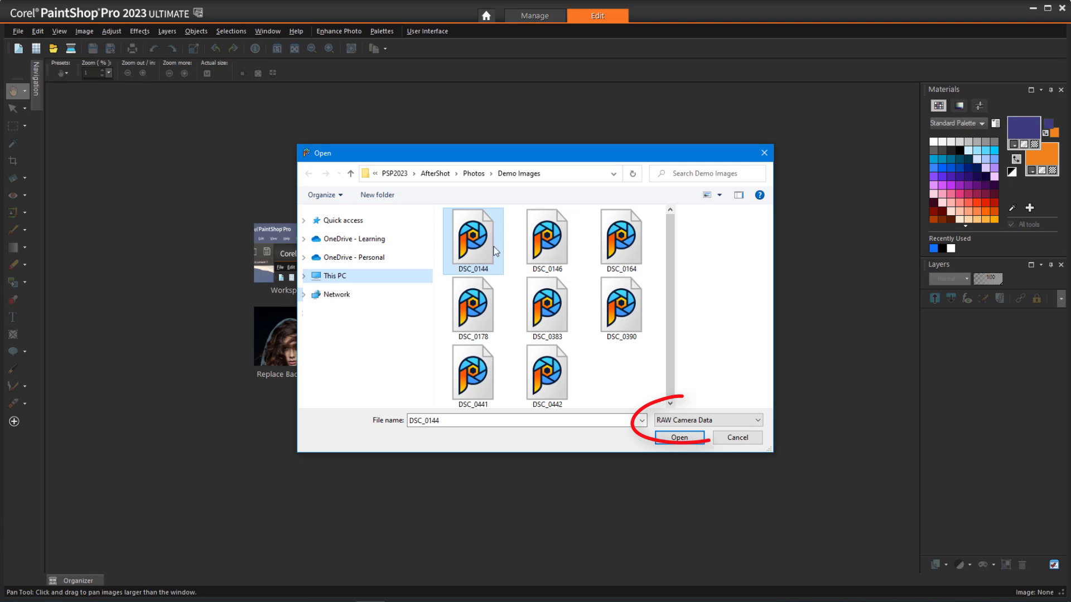
left_click(547, 237, "ctrl")
left_click(737, 438)
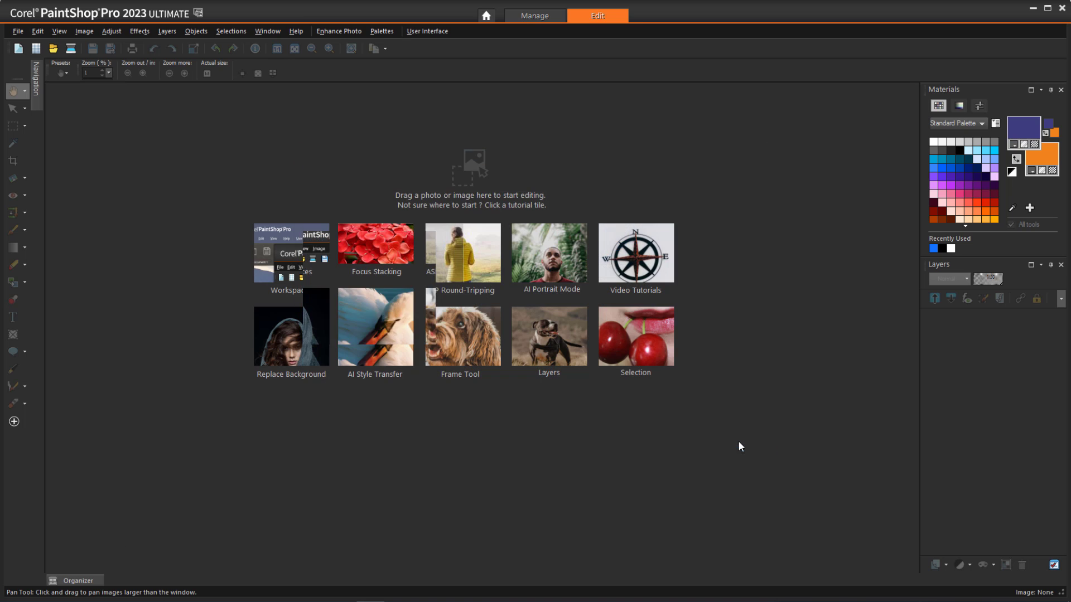
Drag DSC_0144, DSC_0146 and DSC_0164 from the Demo Images folder window toward PaintShop, then close it
key("alt+Tab")
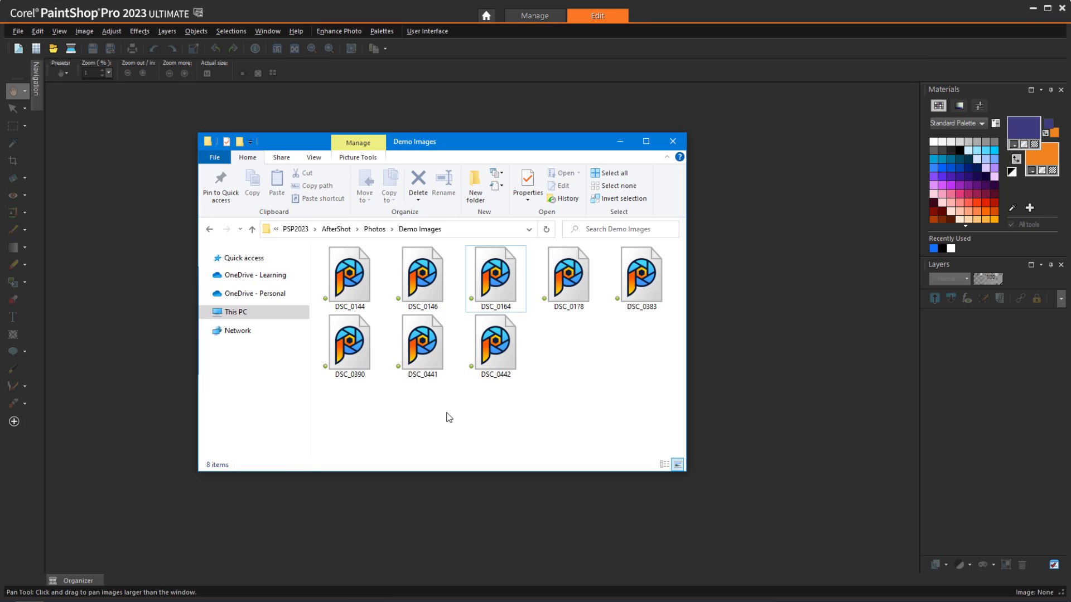
left_click(366, 286)
left_click(418, 284, "ctrl")
left_click(496, 292, "ctrl")
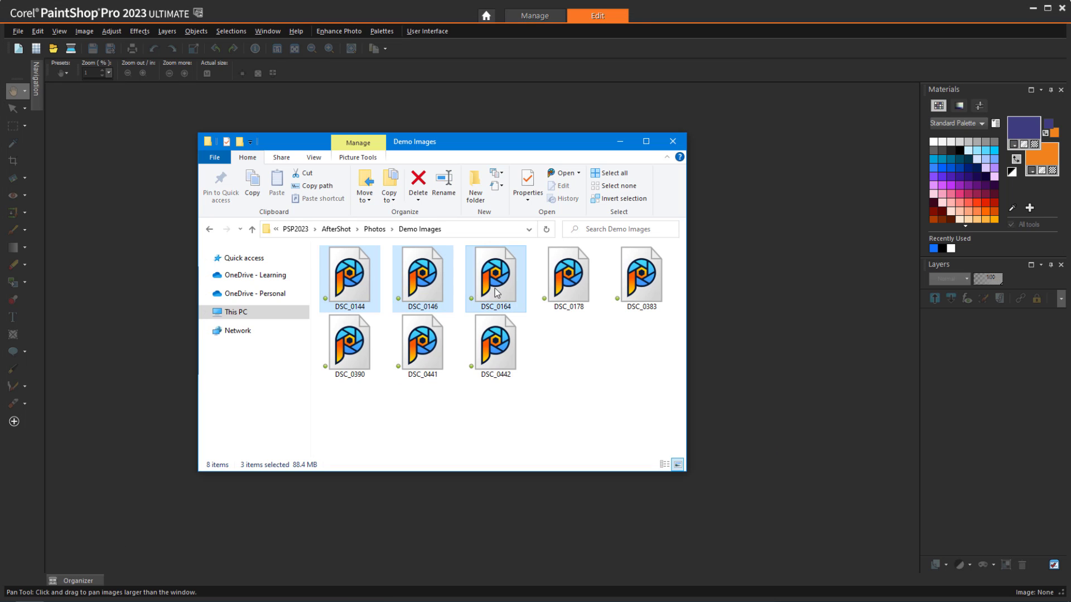
mouse_move(496, 292)
left_mouse_down()
mouse_move(734, 392)
mouse_move(645, 376)
left_mouse_up()
left_click(672, 141)
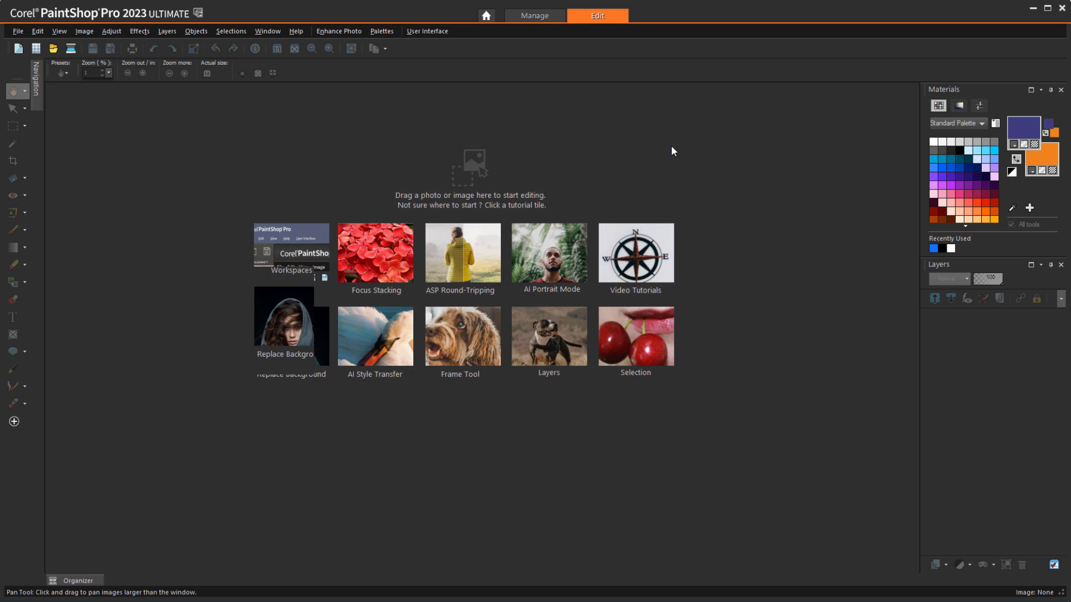
In the Organizer, select DSC_0178 plus the pink and yellow flower photos and drag them up
left_click(76, 581)
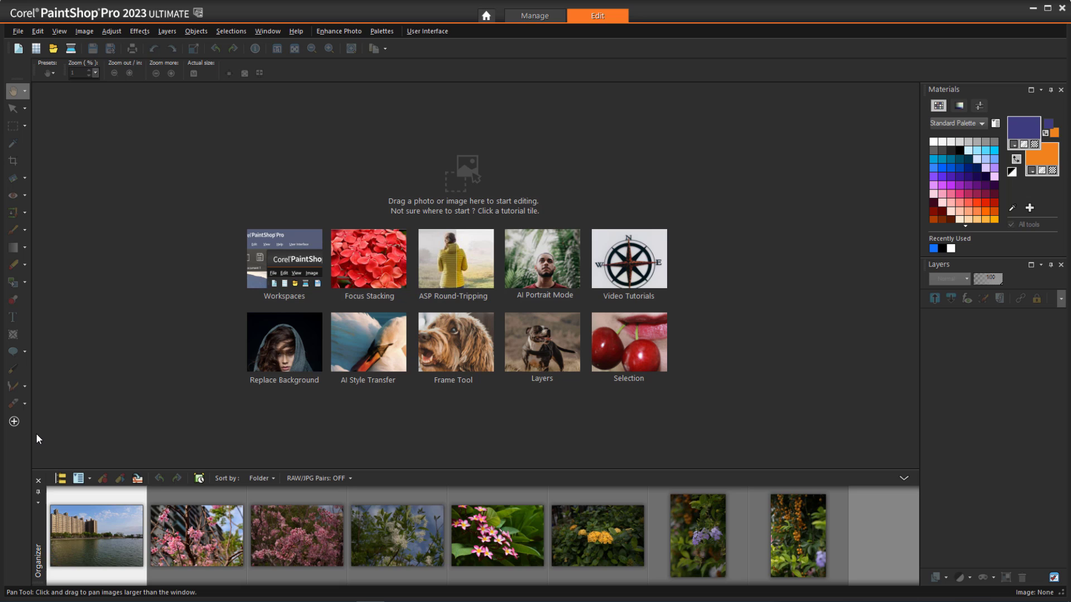
left_click(62, 479)
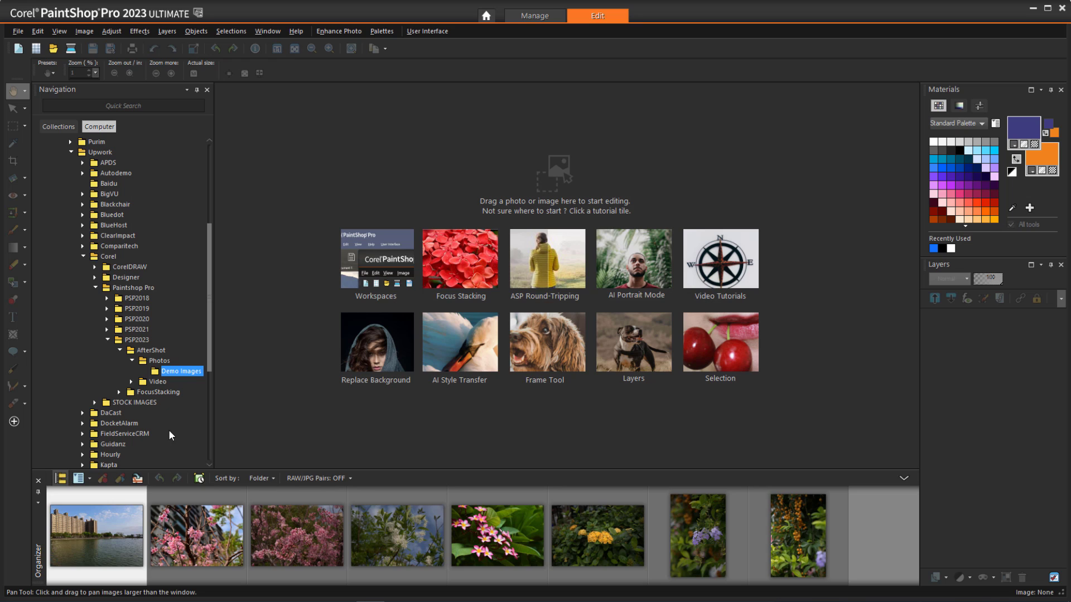
left_click(377, 543)
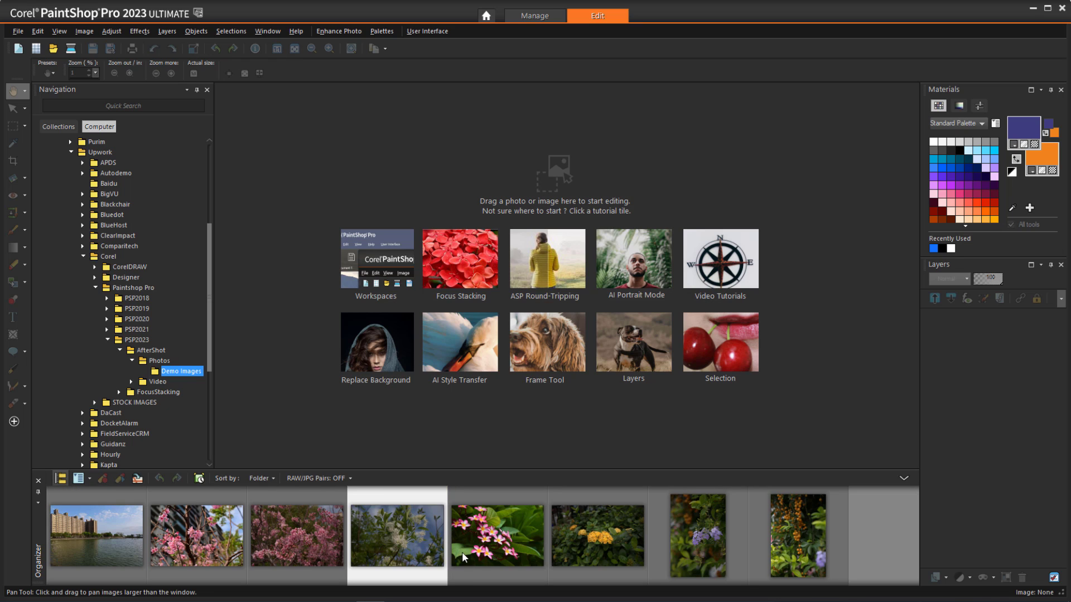
left_click(502, 554, "shift")
left_click(590, 563, "shift")
mouse_move(585, 546)
left_mouse_down()
mouse_move(595, 428)
mouse_move(585, 527)
left_mouse_up()
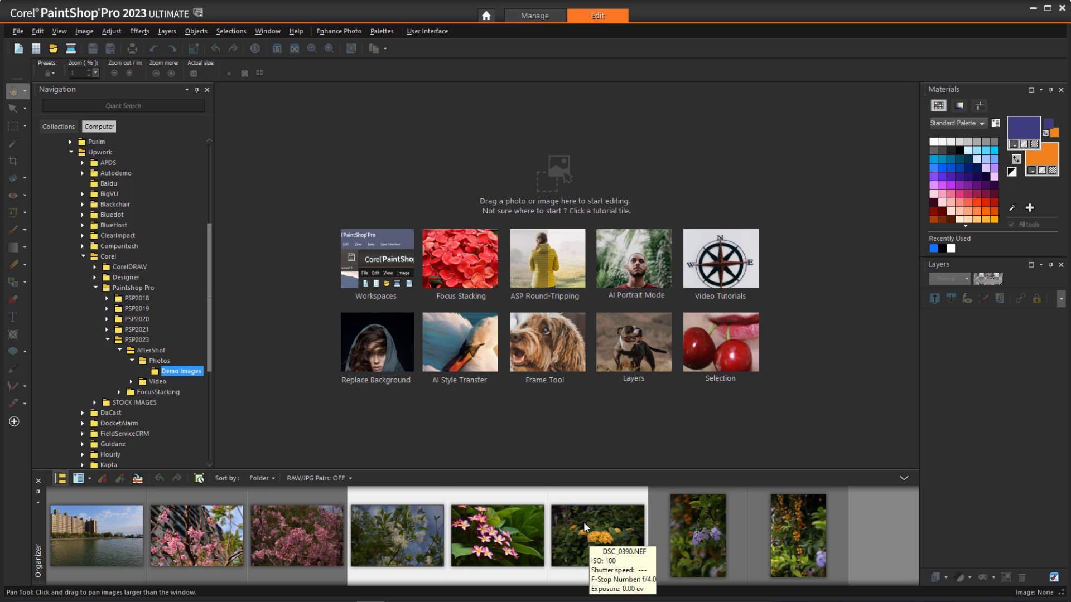
In Manage, select the lakeside, cherry blossom, white blossom and frangipani photos and Edit RAW in AfterShot Lab
left_click(532, 17)
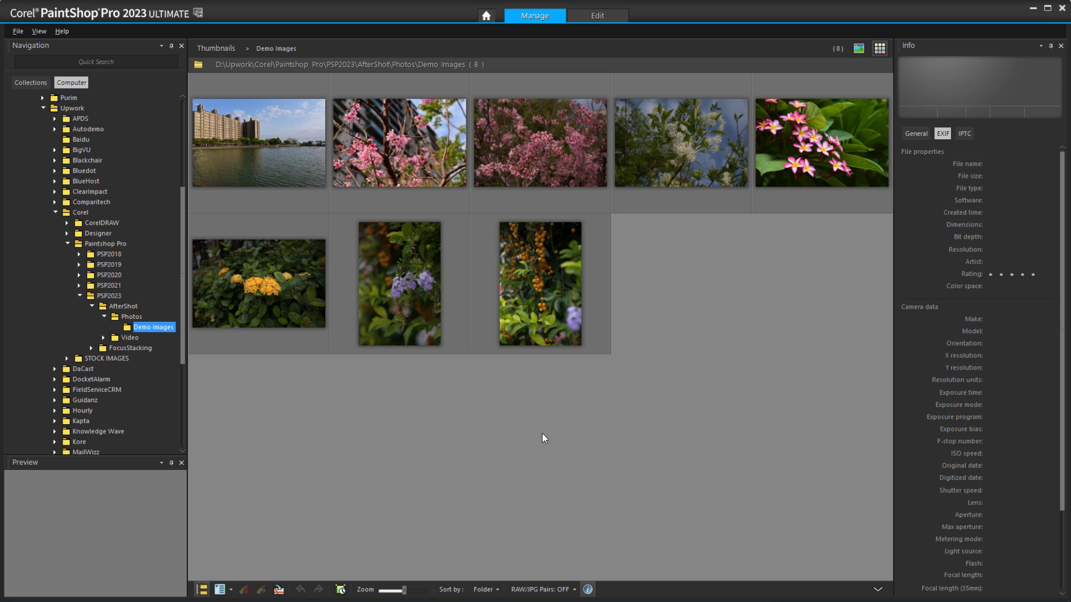
left_click(266, 159)
left_click(380, 167, "ctrl")
left_click(666, 179, "ctrl")
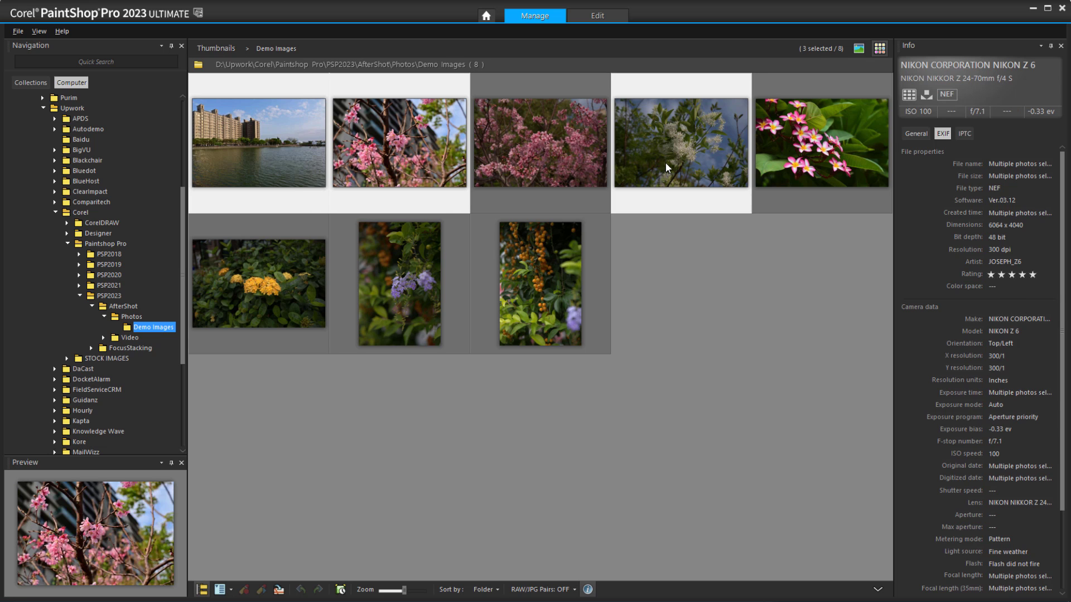
left_click(821, 159, "ctrl")
right_click(810, 145)
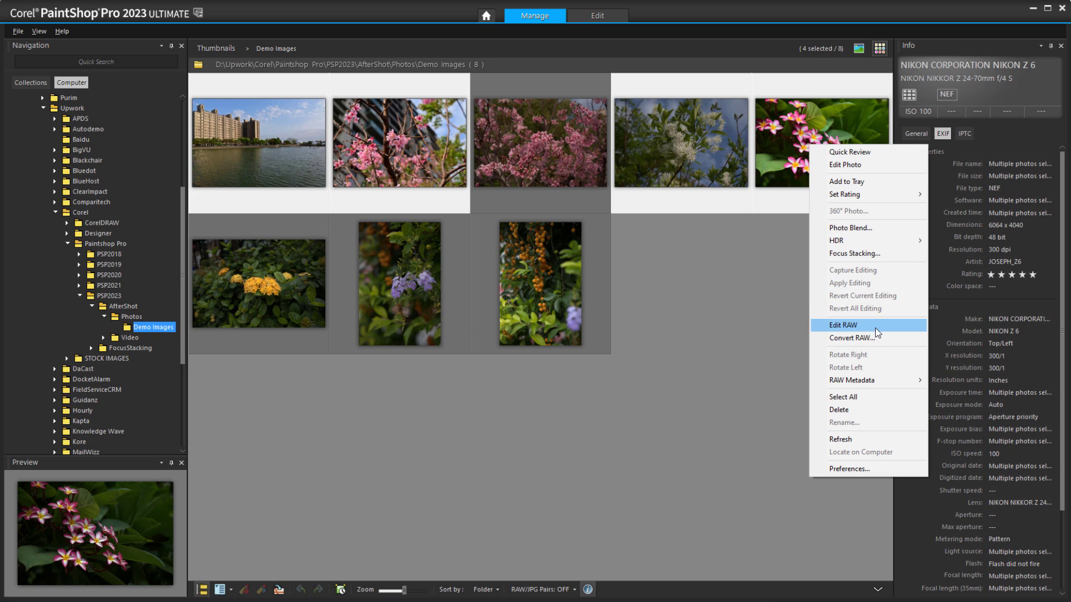
left_click(843, 325)
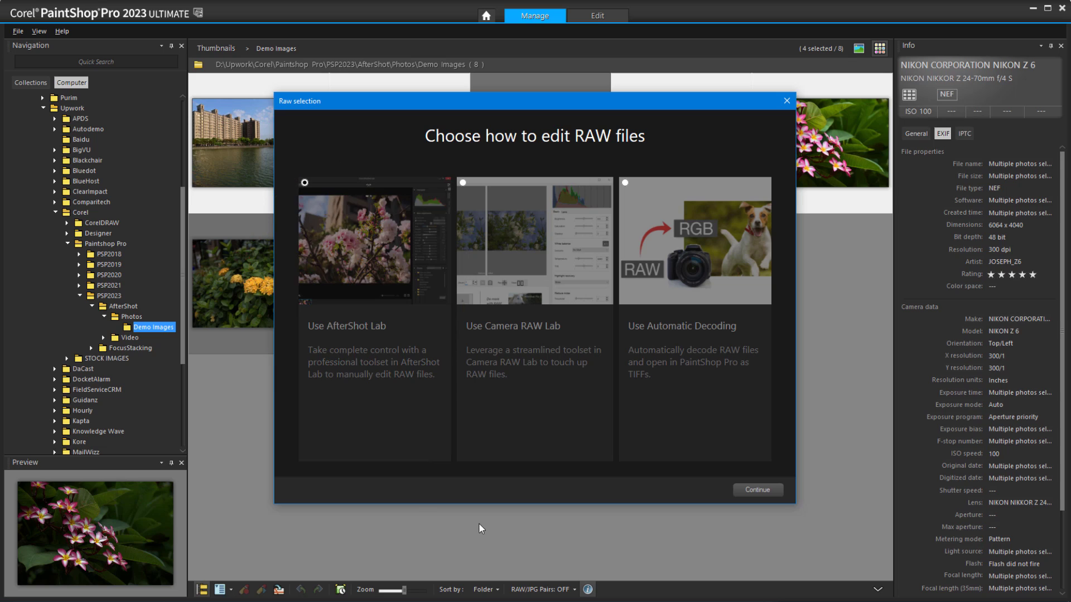
left_click(757, 490)
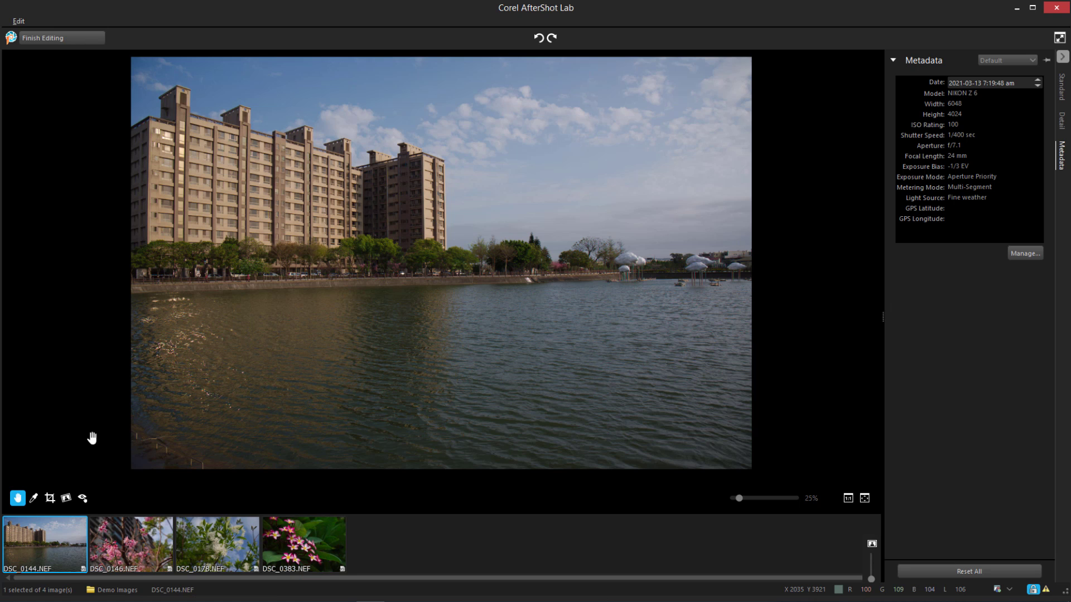
Step through DSC_0146, DSC_0178 and DSC_0383 in the filmstrip, ending on the frangipani photo
left_click(141, 547)
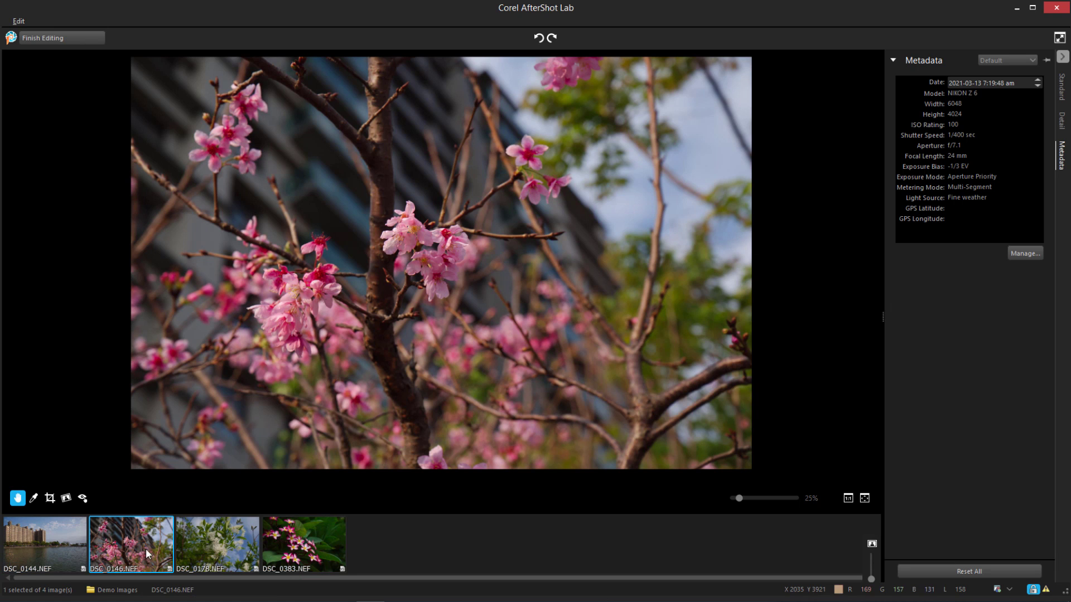
left_click(216, 544)
left_click(310, 548)
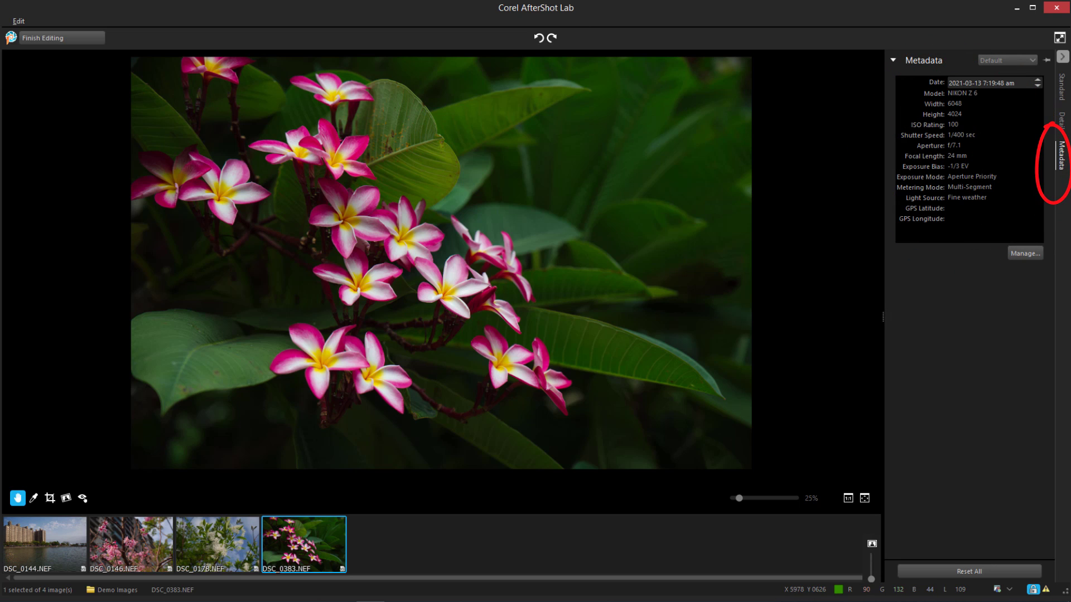
On the Standard tab, enable AutoLevel for the frangipani photo with values 0.800 and 0.150
left_click(1061, 119)
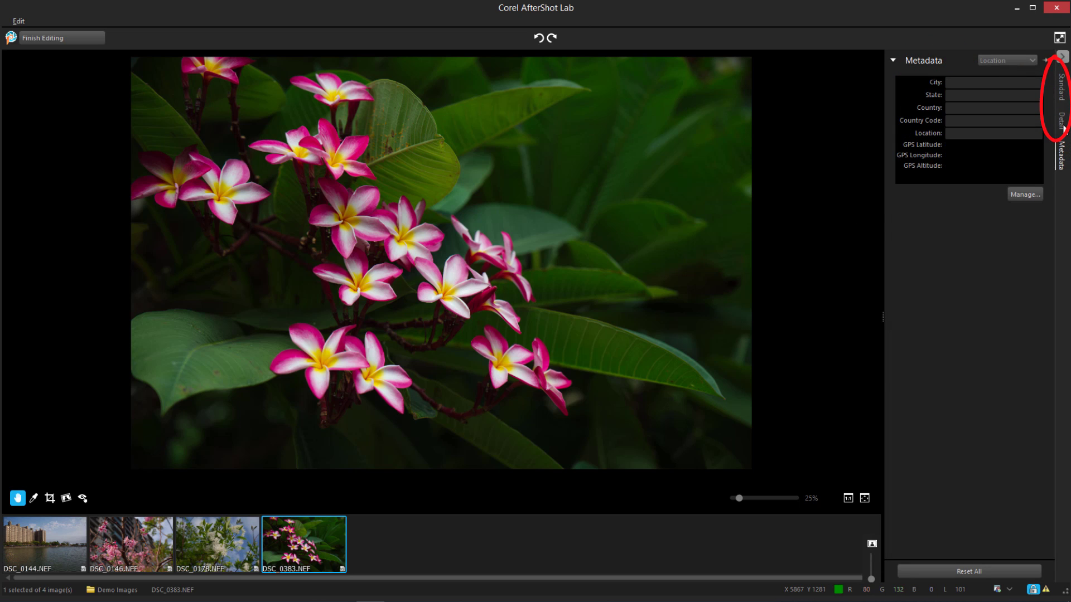
left_click(1063, 89)
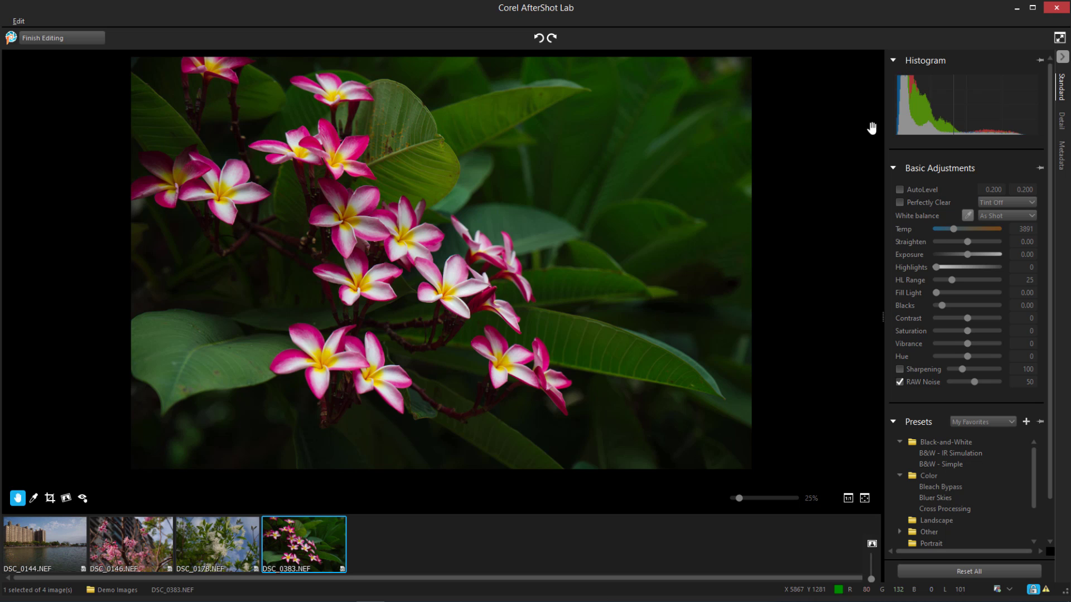
left_click(899, 190)
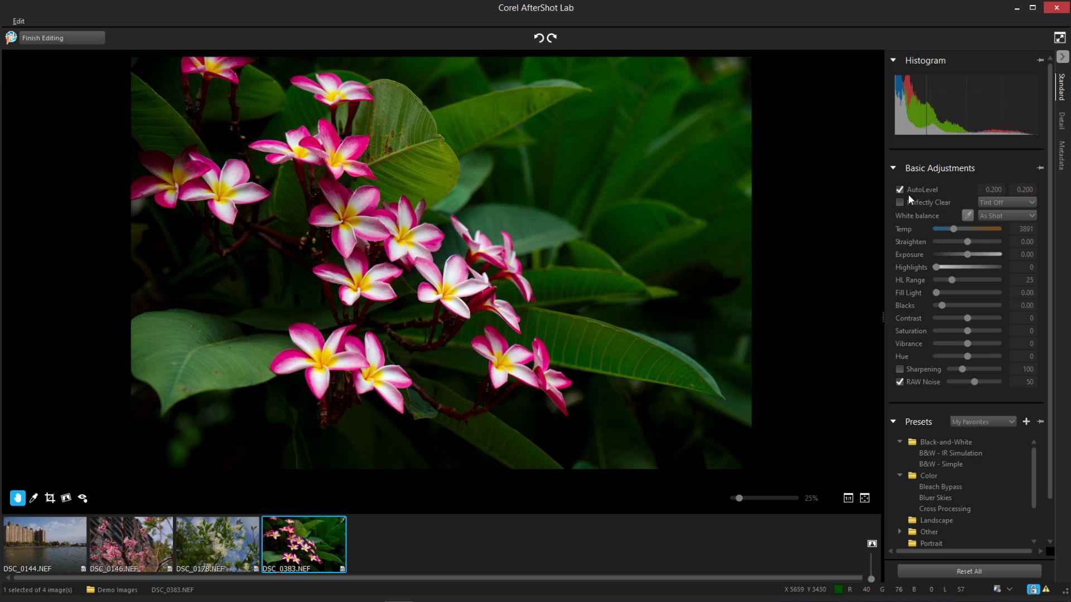
left_click(994, 190)
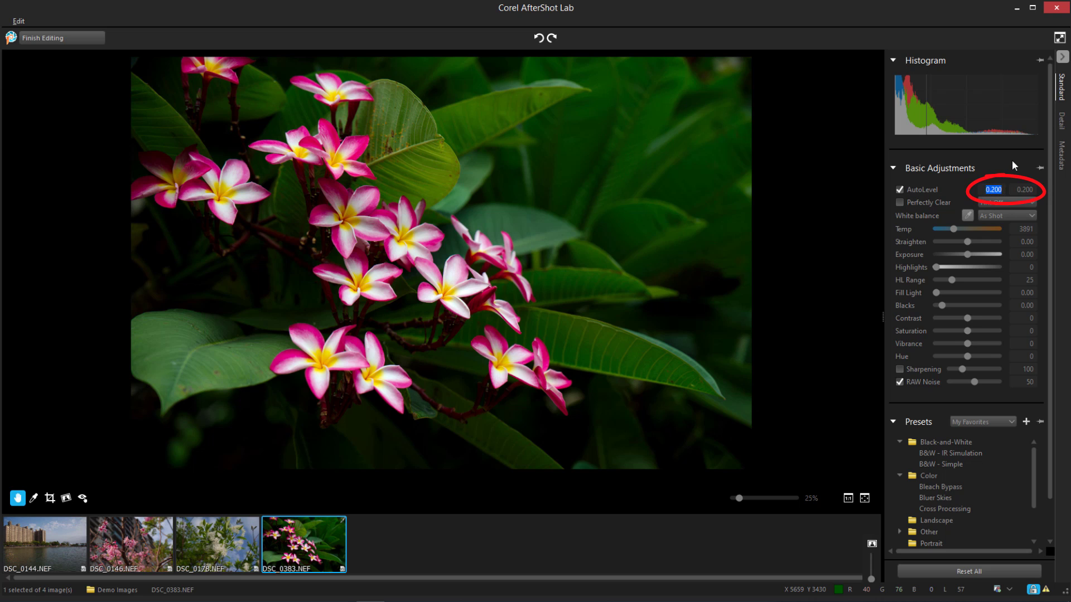
type("0.8")
type("0.15")
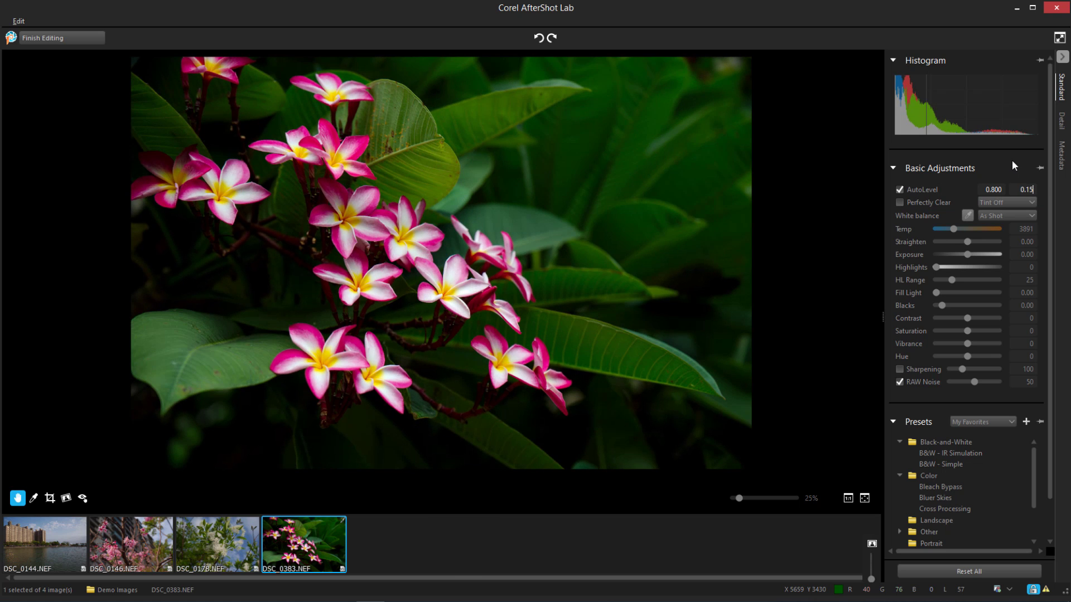
key("Tab")
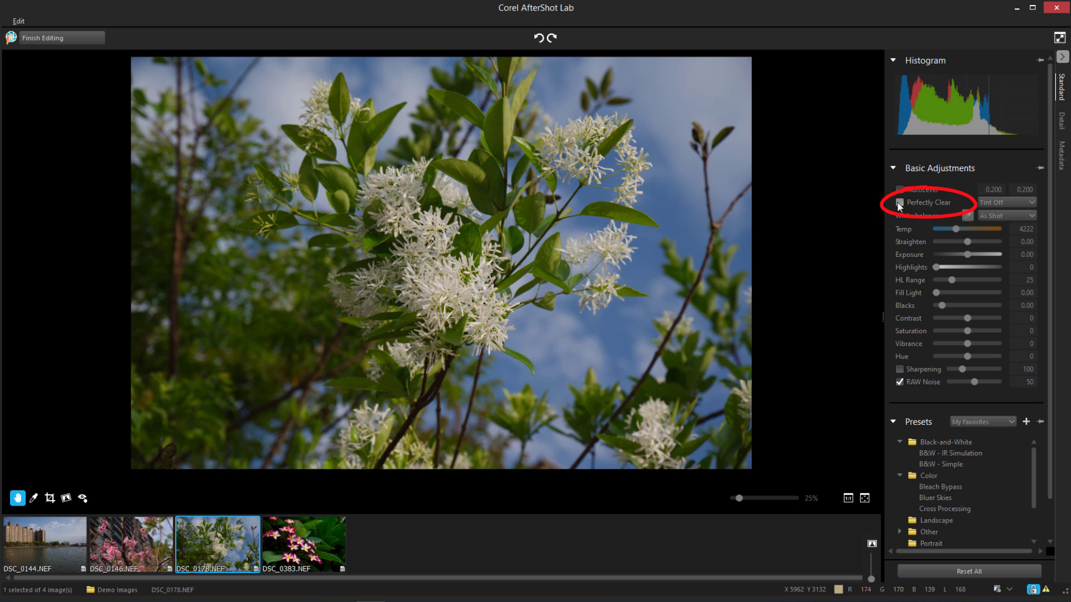
Enable Perfectly Clear on DSC_0178, cycle tint through Tint Max, Tint Min and Tint Off, then disable it
left_click(899, 203)
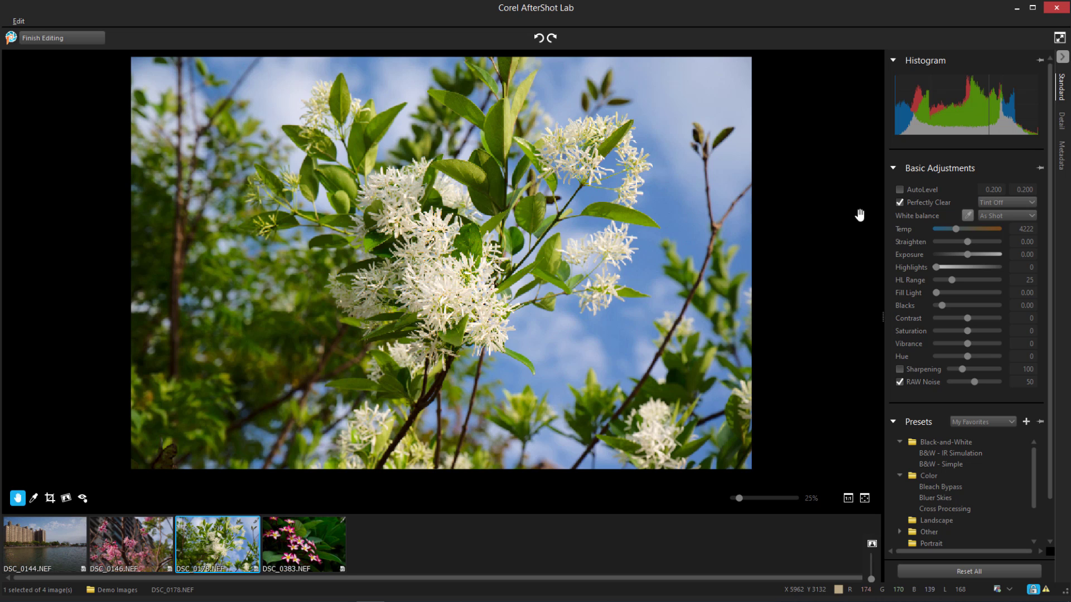
left_click(1026, 202)
left_click(1019, 214)
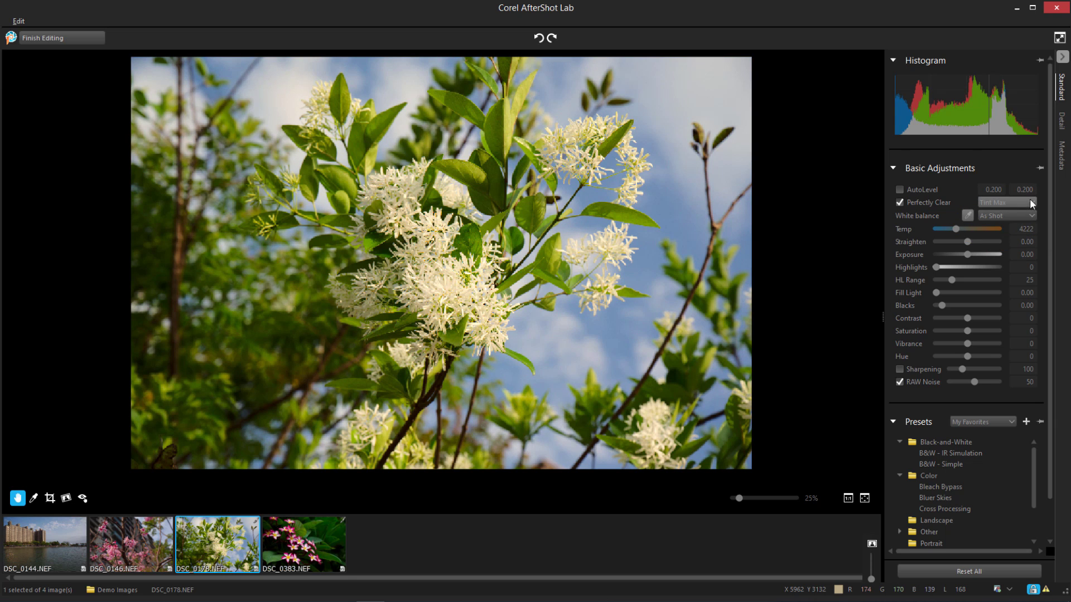
left_click(1030, 201)
left_click(1018, 222)
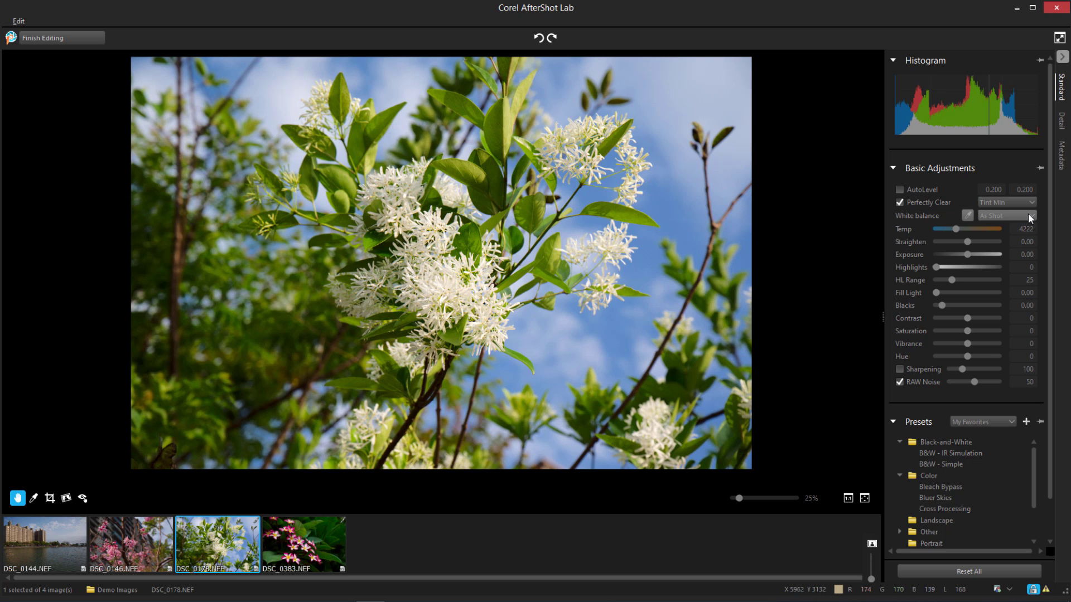
left_click(1030, 200)
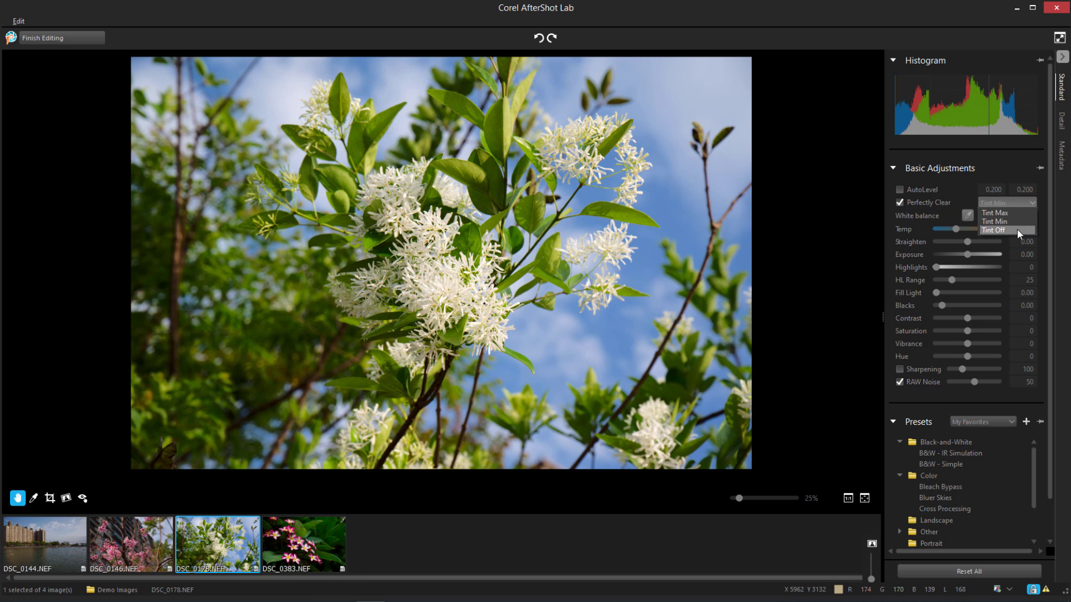
left_click(1016, 229)
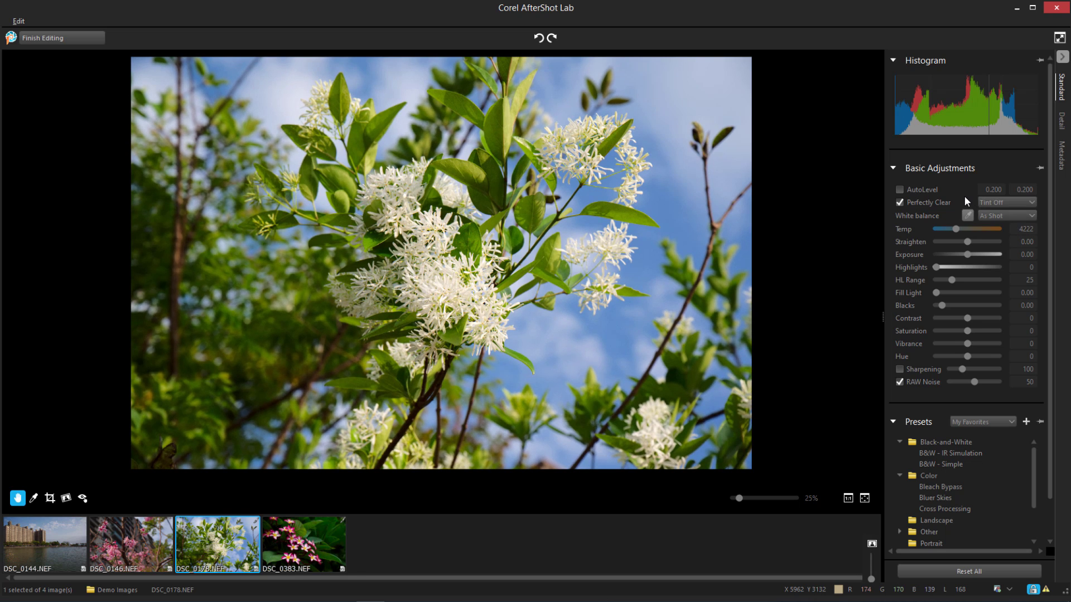
left_click(899, 202)
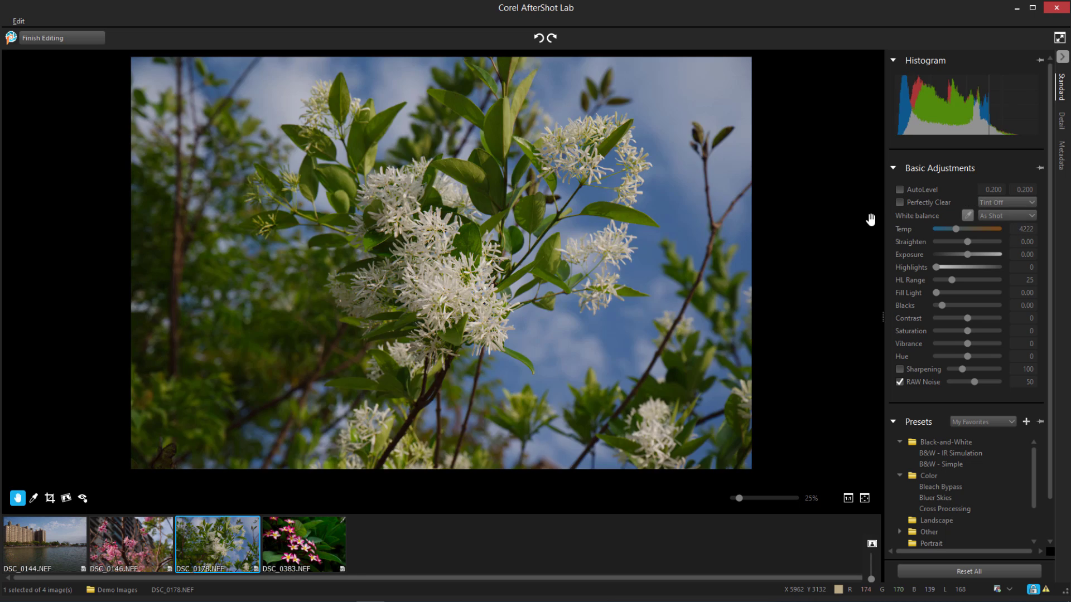
Try the Fluorescent, Cloudy and Flash white balance presets, ending in Click White mode
left_click(1028, 216)
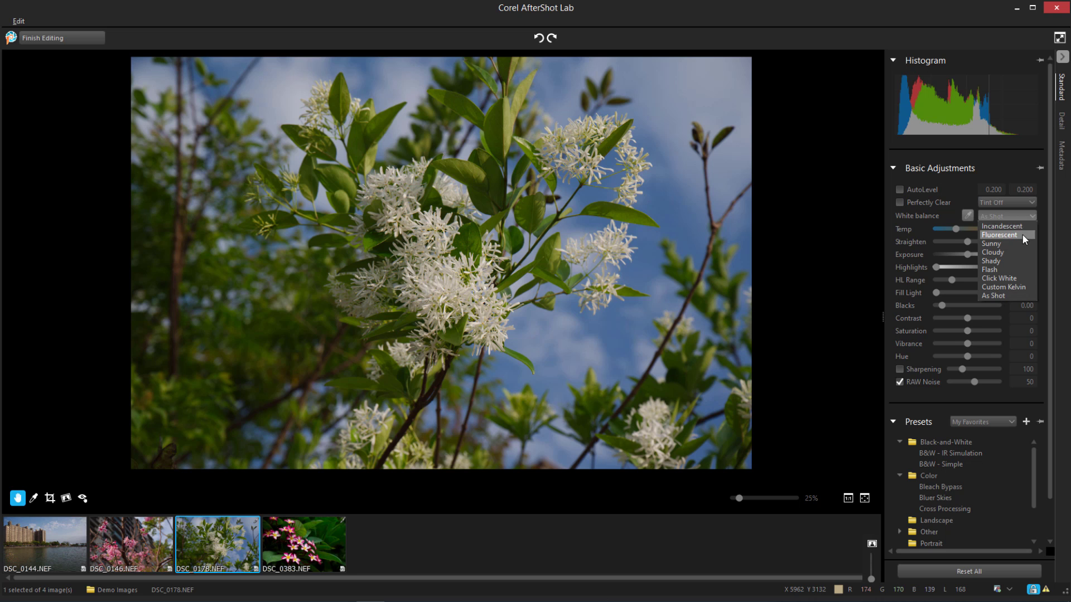
left_click(1022, 235)
left_click(1033, 217)
left_click(1023, 251)
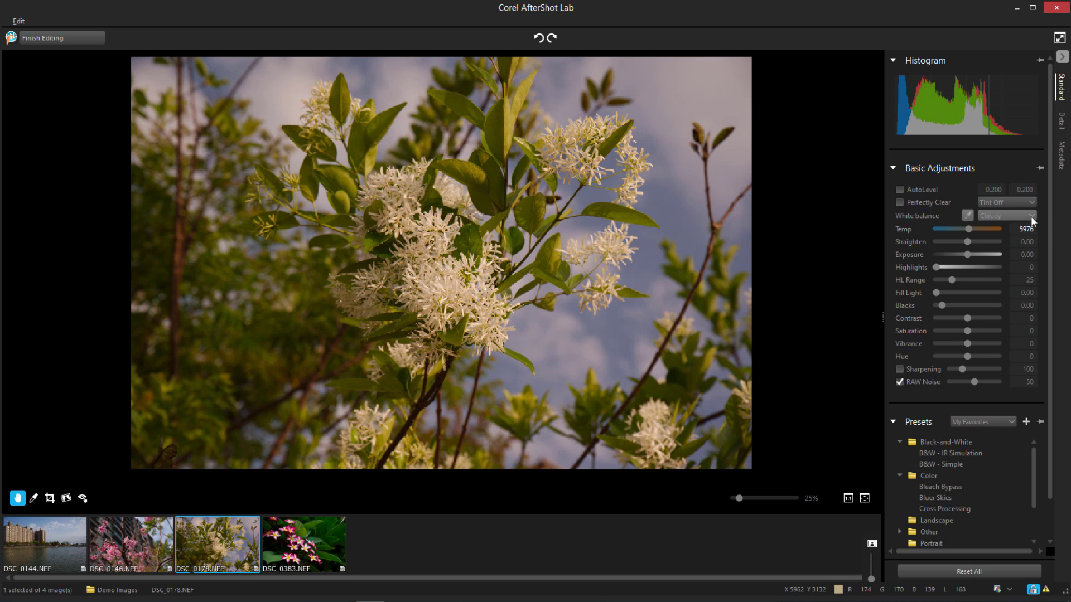
left_click(1031, 215)
left_click(1018, 269)
left_click(1031, 216)
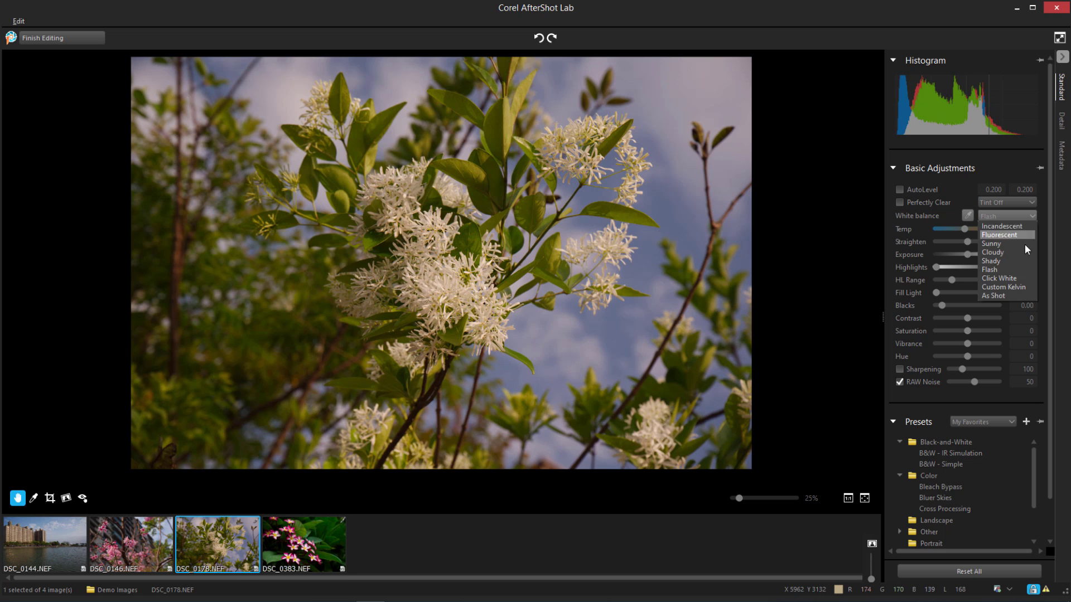
left_click(1026, 275)
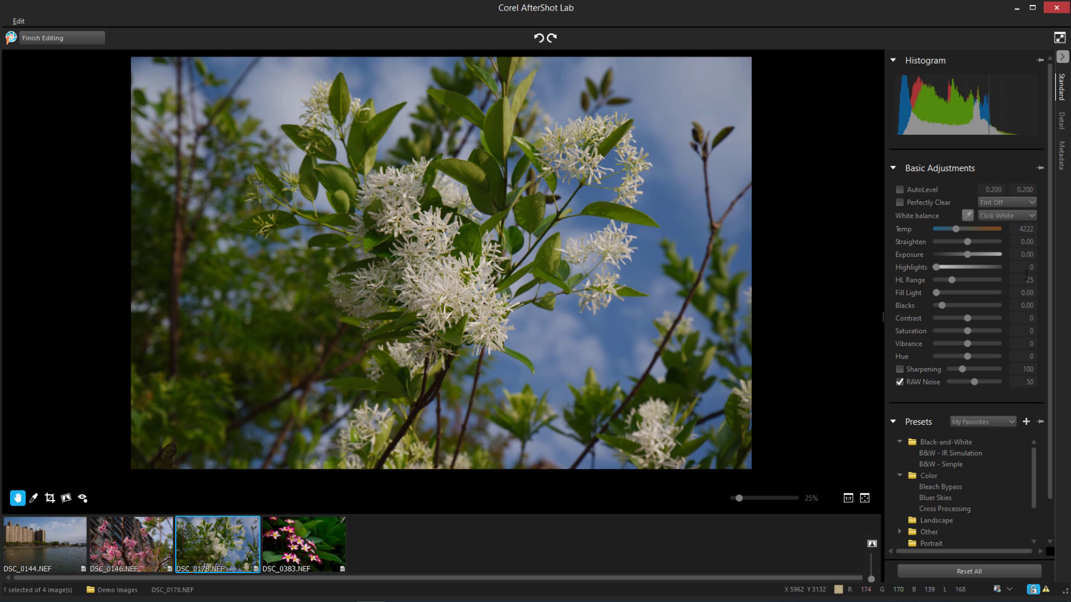
Sample white balance from two spots on the blossom, then restore As Shot
left_click(967, 215)
left_click(538, 326)
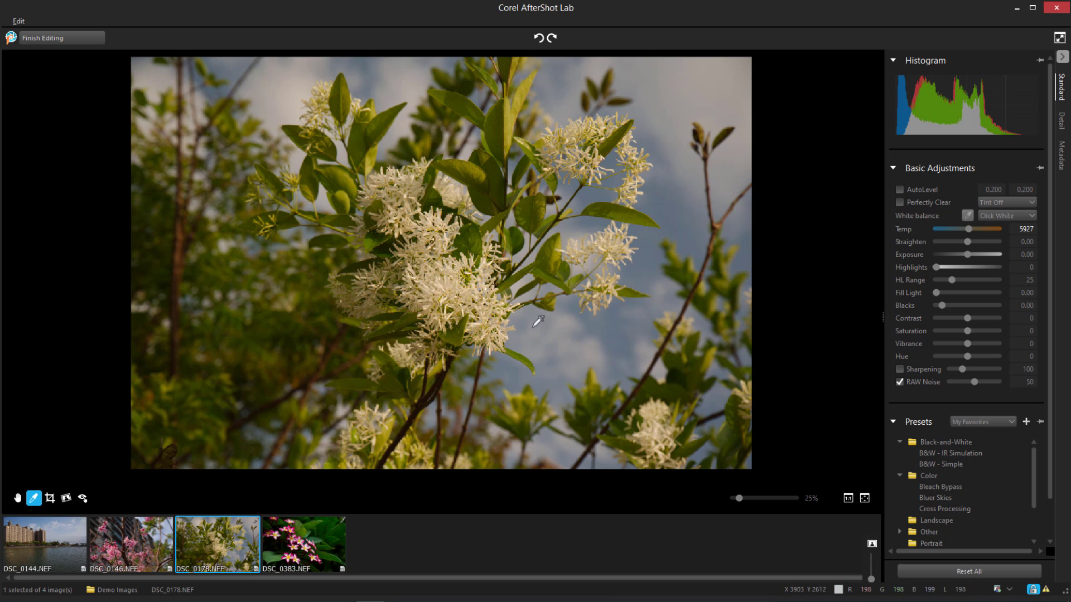
left_click(516, 324)
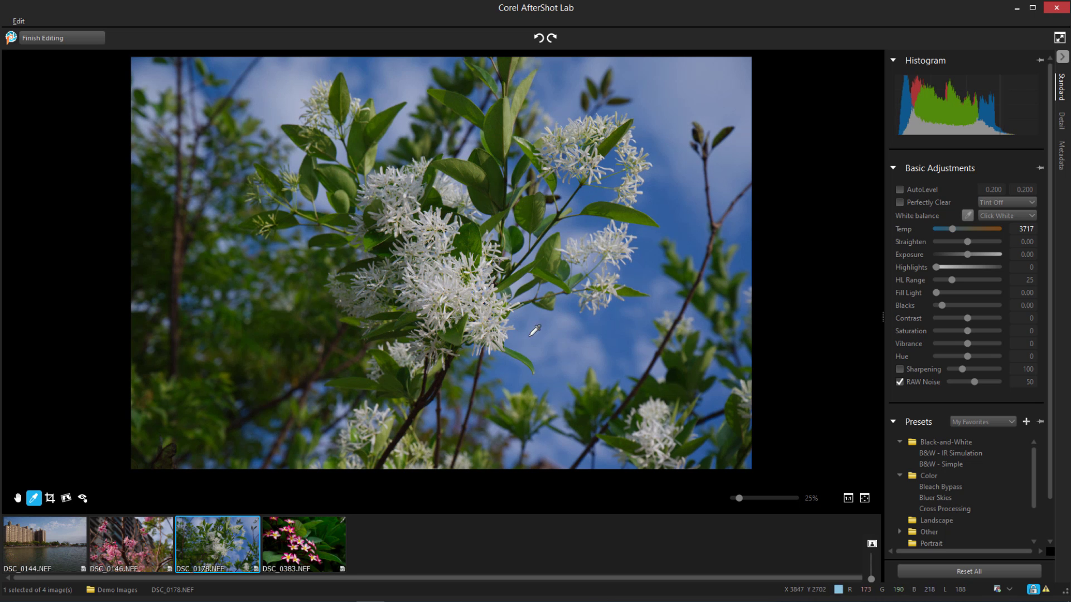
left_click(1020, 216)
left_click(1021, 297)
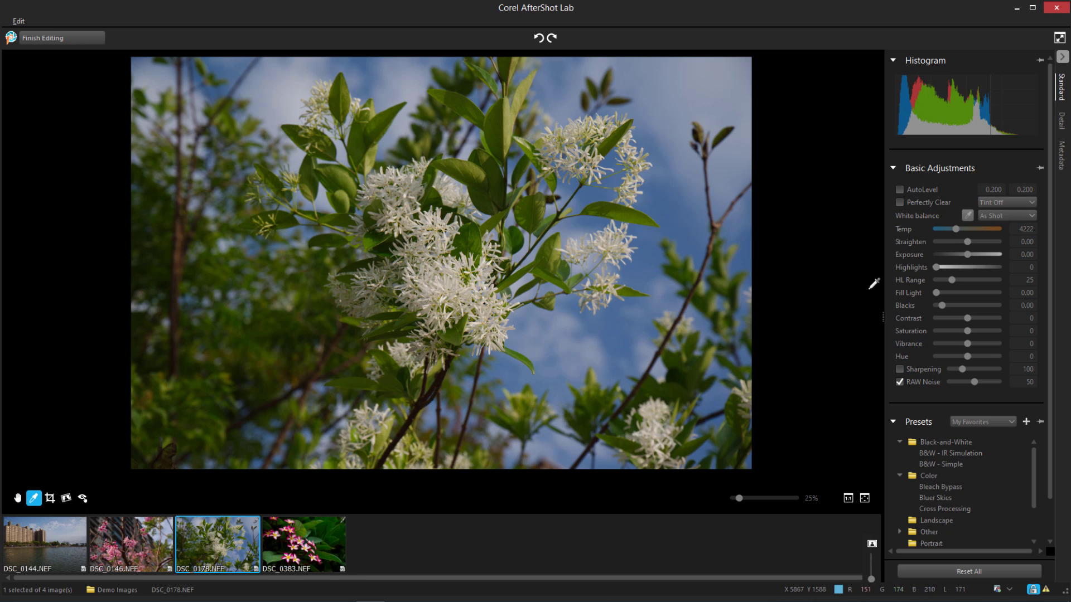
Warm the temperature, raise contrast to 61 and reset it, then Reset All adjustments
left_click_drag(956, 228, 972, 229)
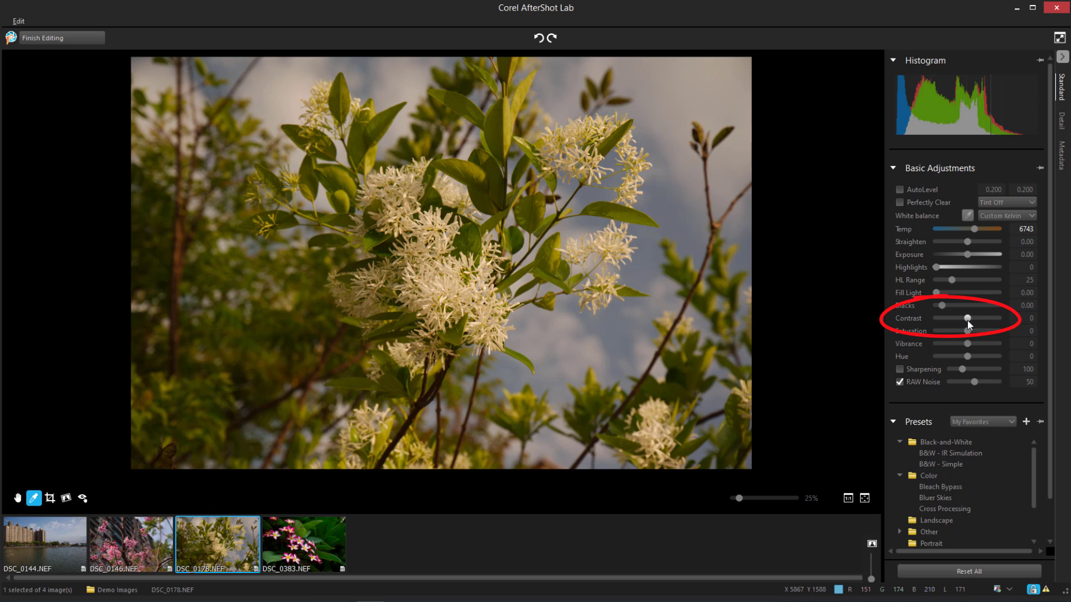
left_click_drag(967, 319, 985, 317)
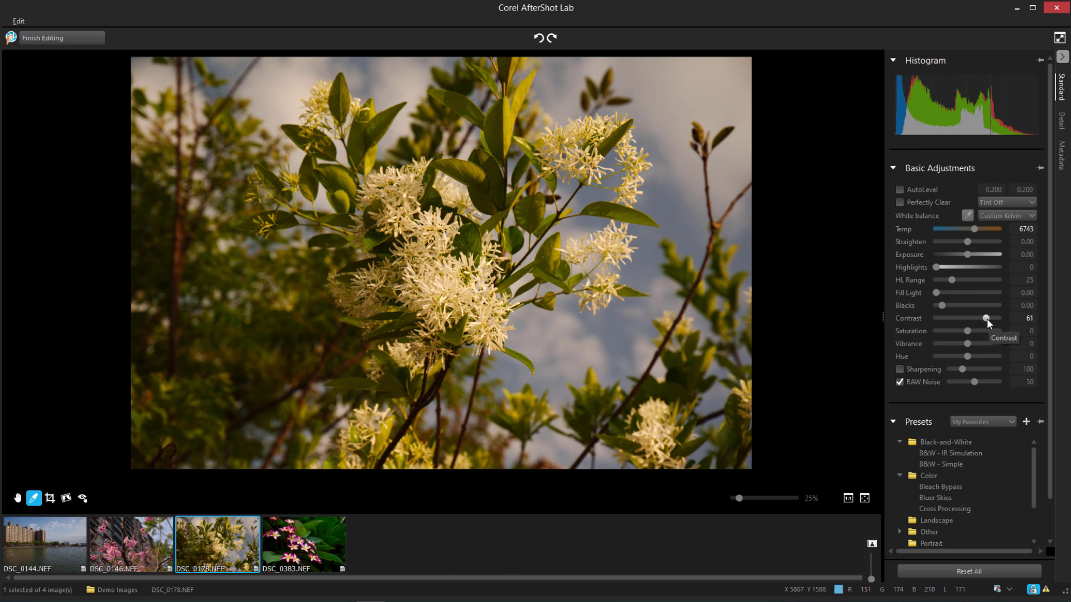
double_click(986, 319)
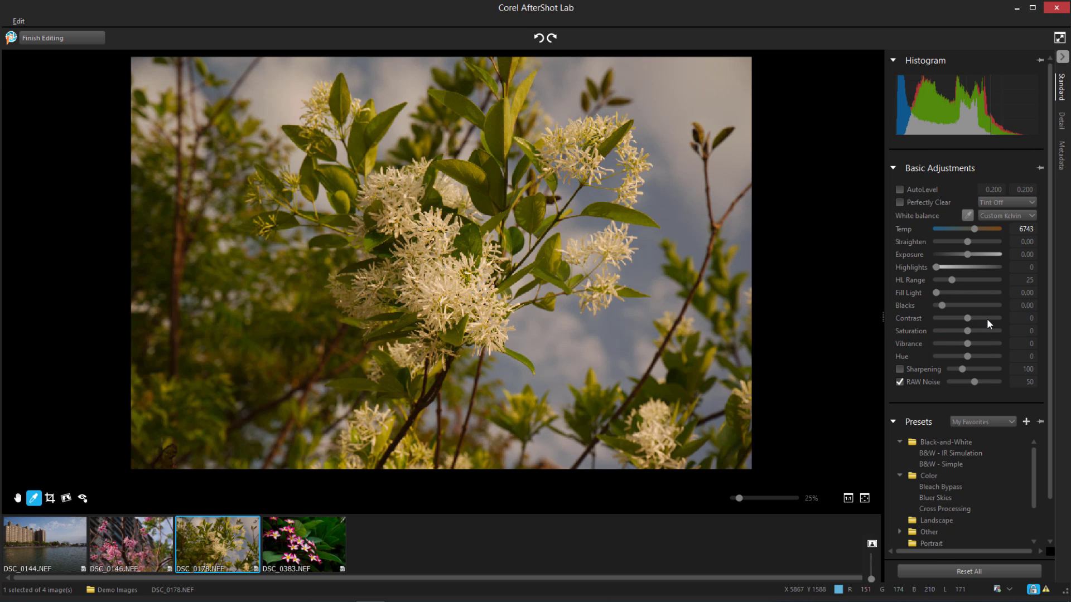
left_click(977, 570)
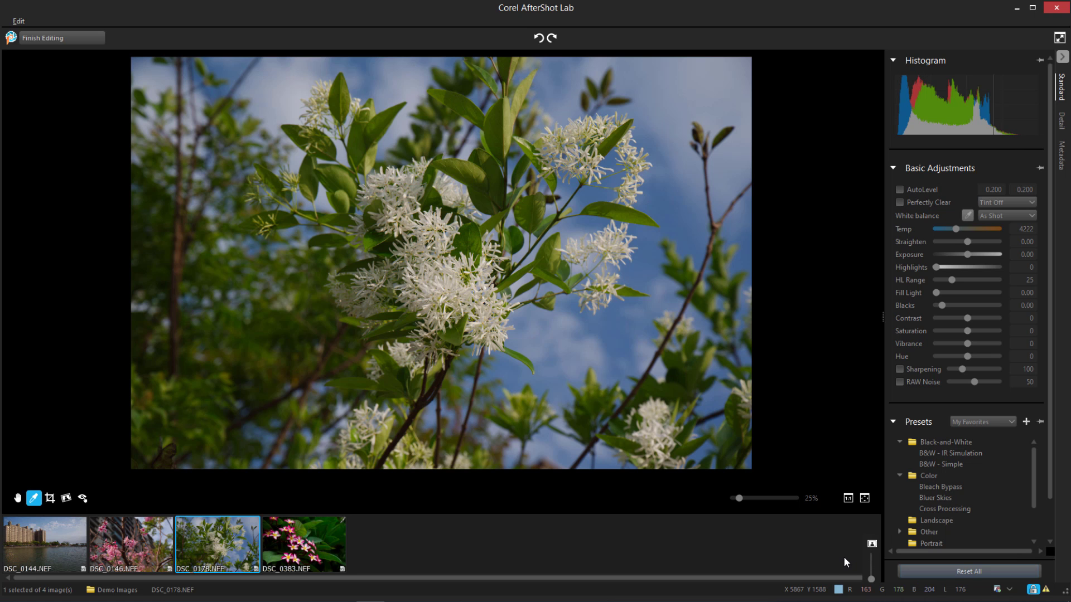
On DSC_0144, try Bluer Skies, reset, apply Cross Processing, then set saturation 48 and vibrance 38
key("Home")
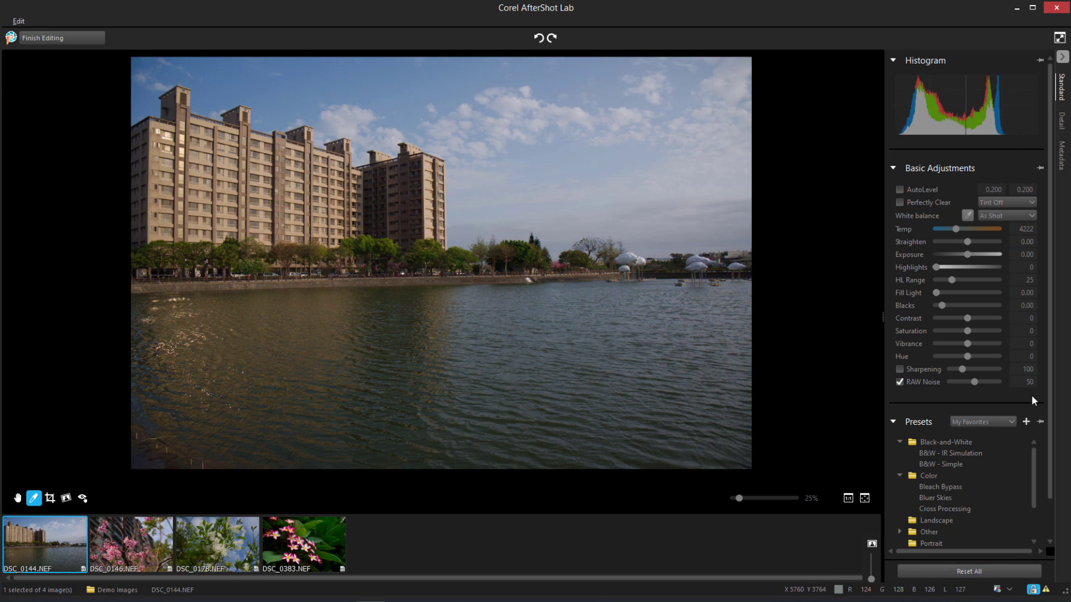
scroll(1051, 398, "down", 1)
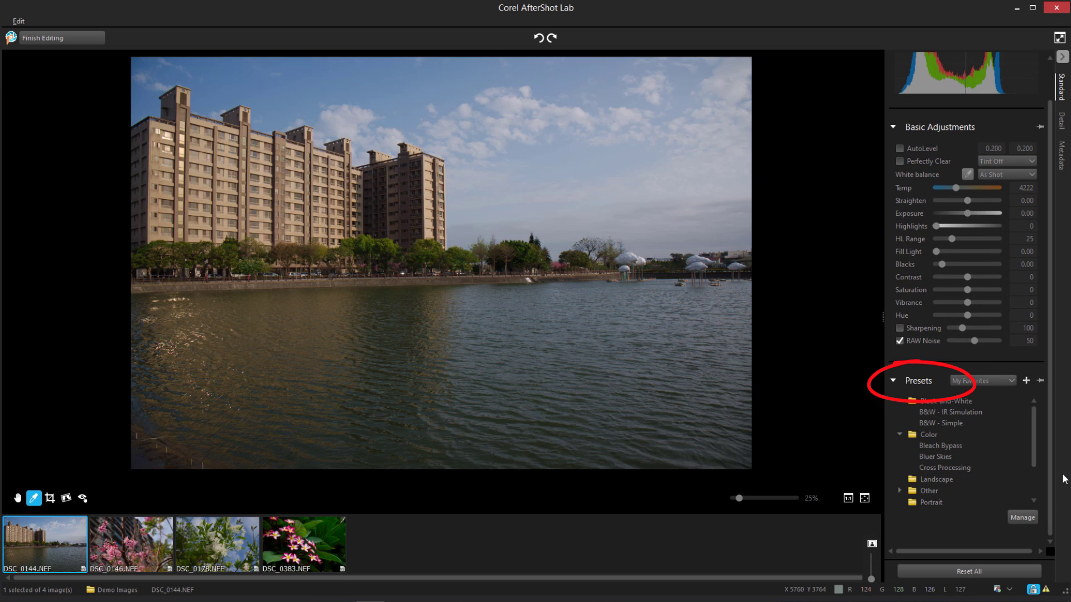
left_click(965, 457)
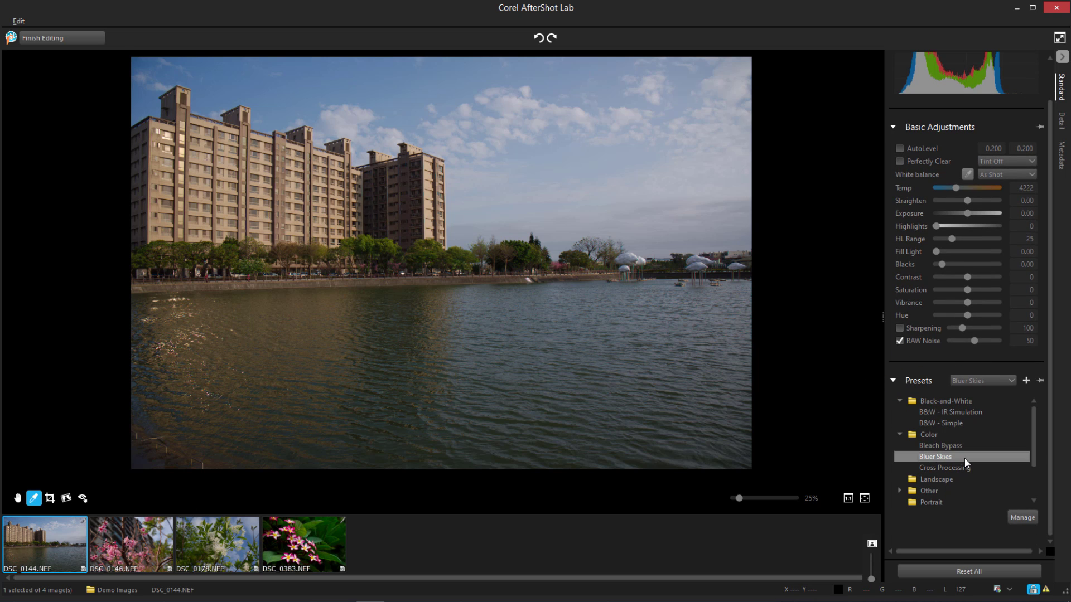
left_click(975, 573)
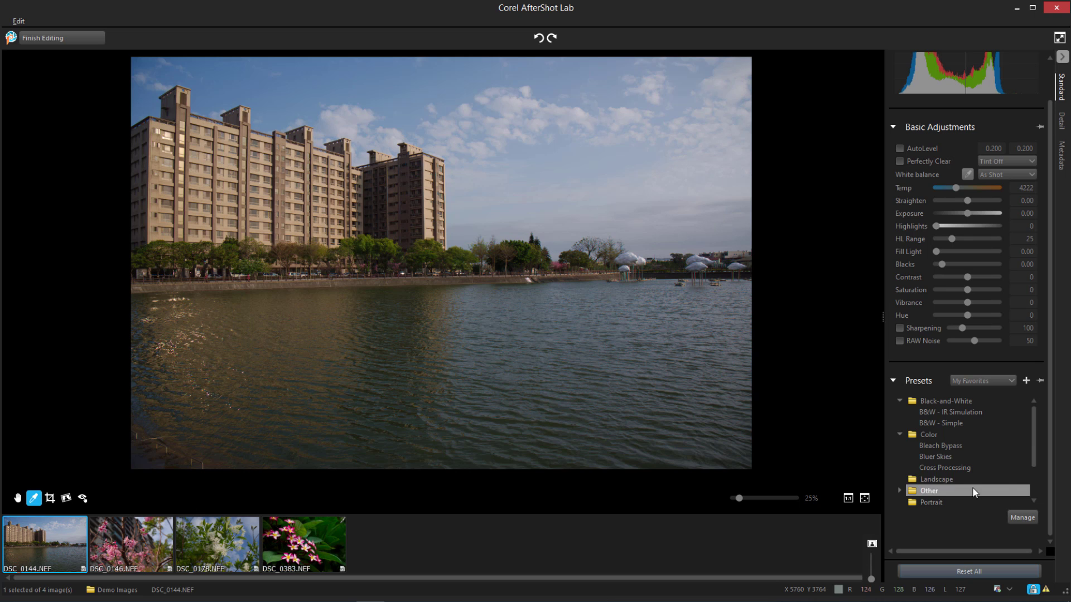
left_click(956, 468)
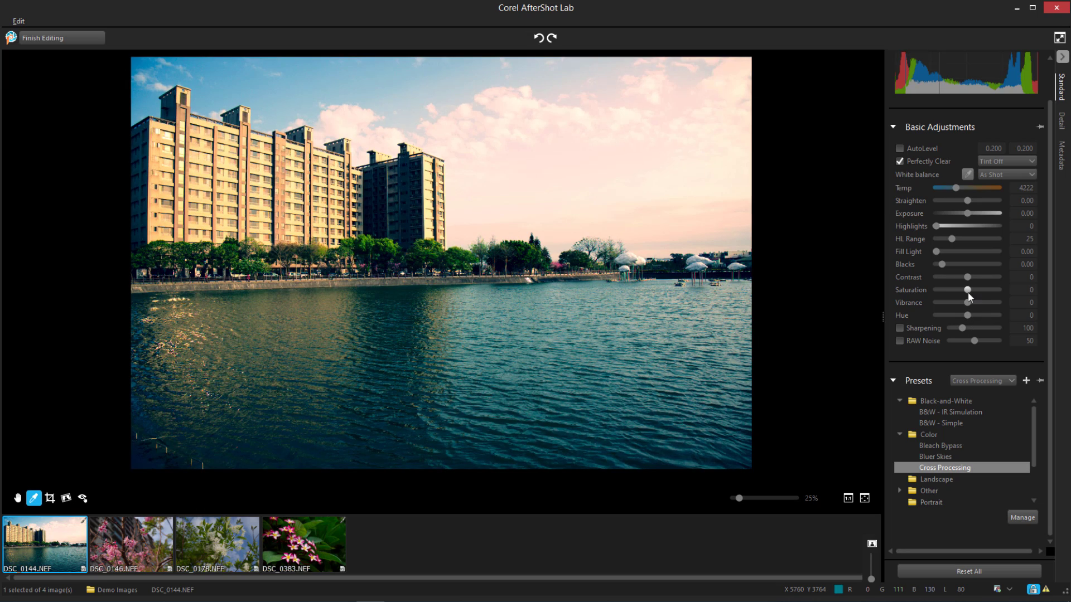
mouse_move(968, 292)
left_mouse_down()
mouse_move(982, 289)
mouse_move(978, 301)
left_mouse_up()
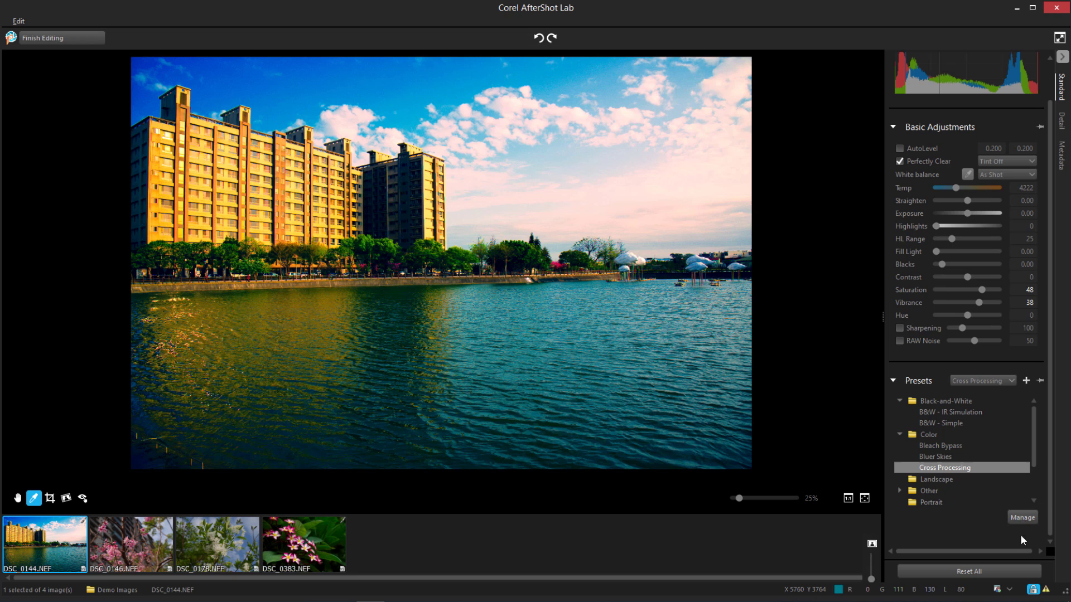
Create a new preset folder named 'My Presets'
left_click(1022, 518)
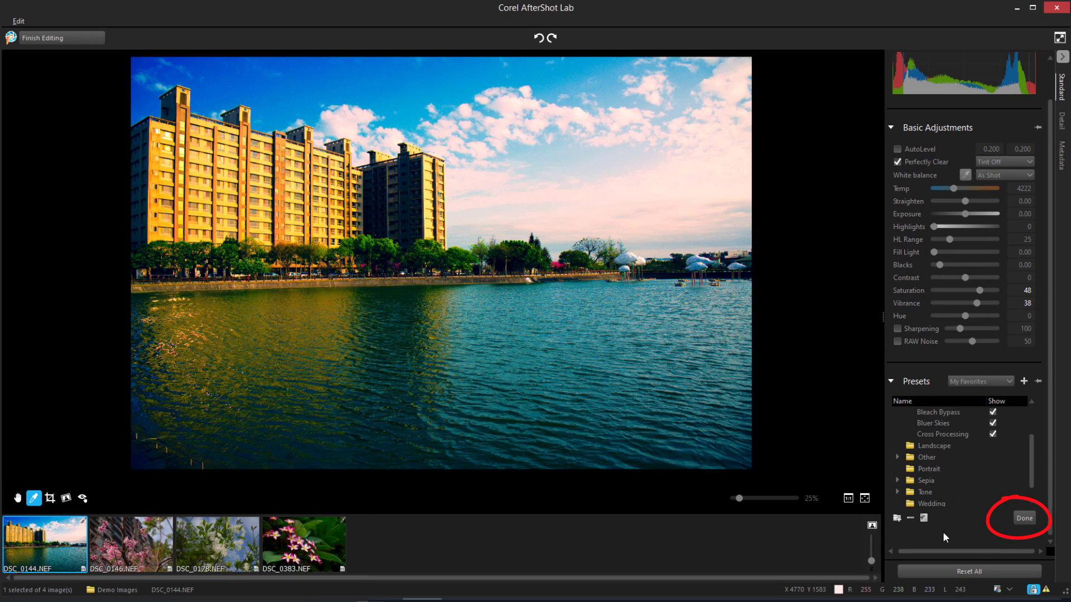
left_click(896, 518)
type("My ")
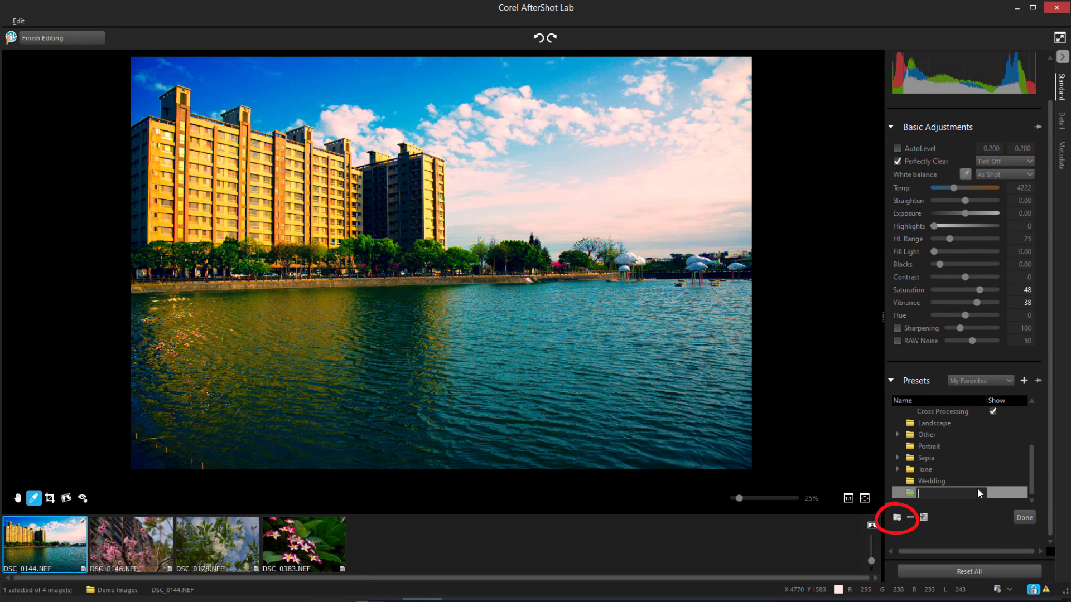
type("Presets")
key("Return")
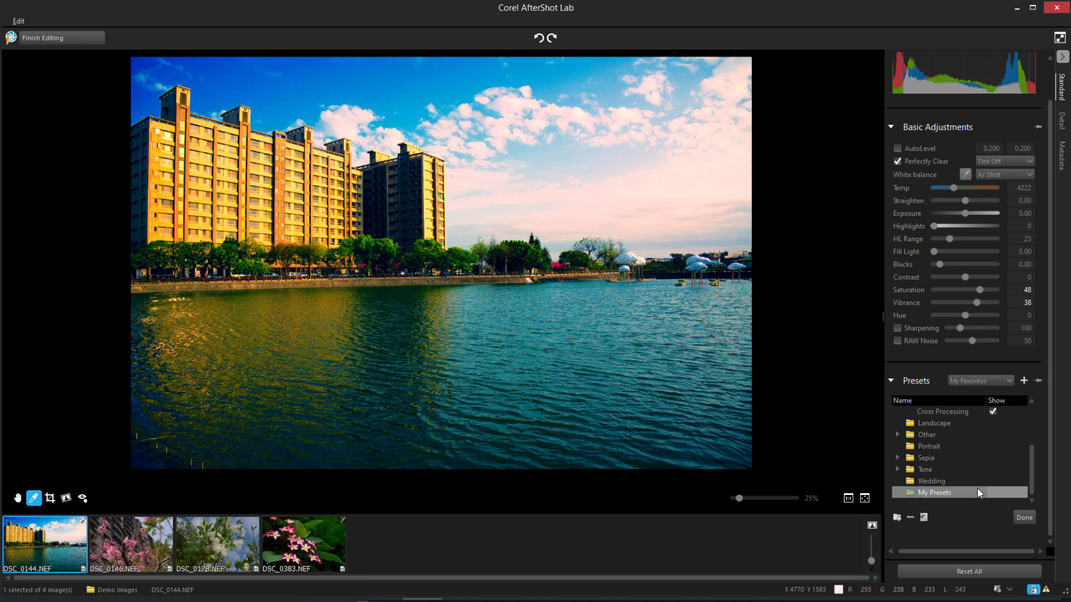
Save the current settings as preset 'Saturation Vibrance' and move it into My Presets
left_click(1023, 383)
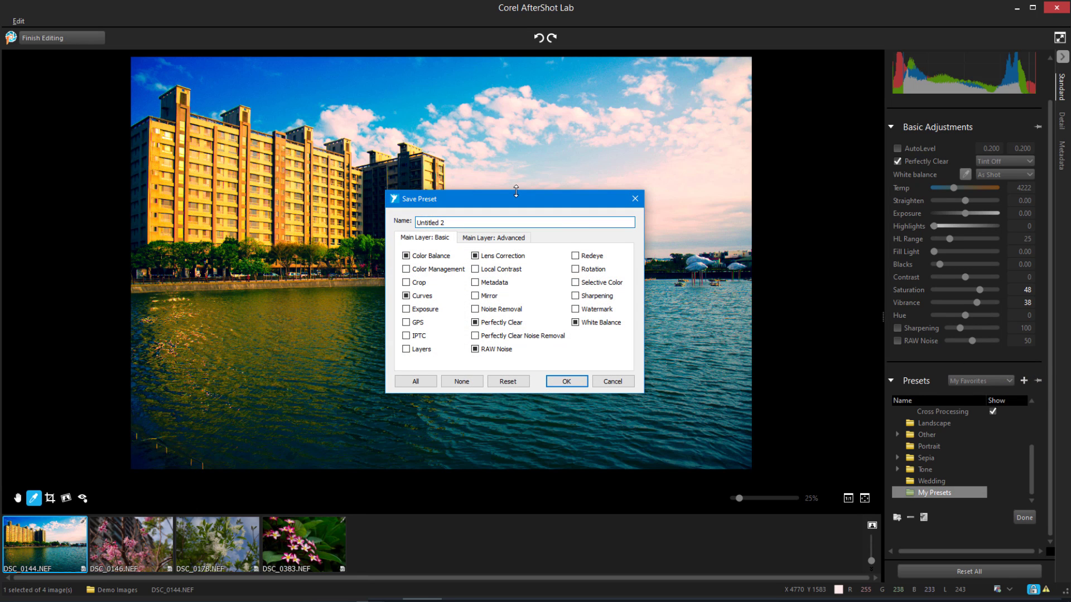
key("ctrl+a")
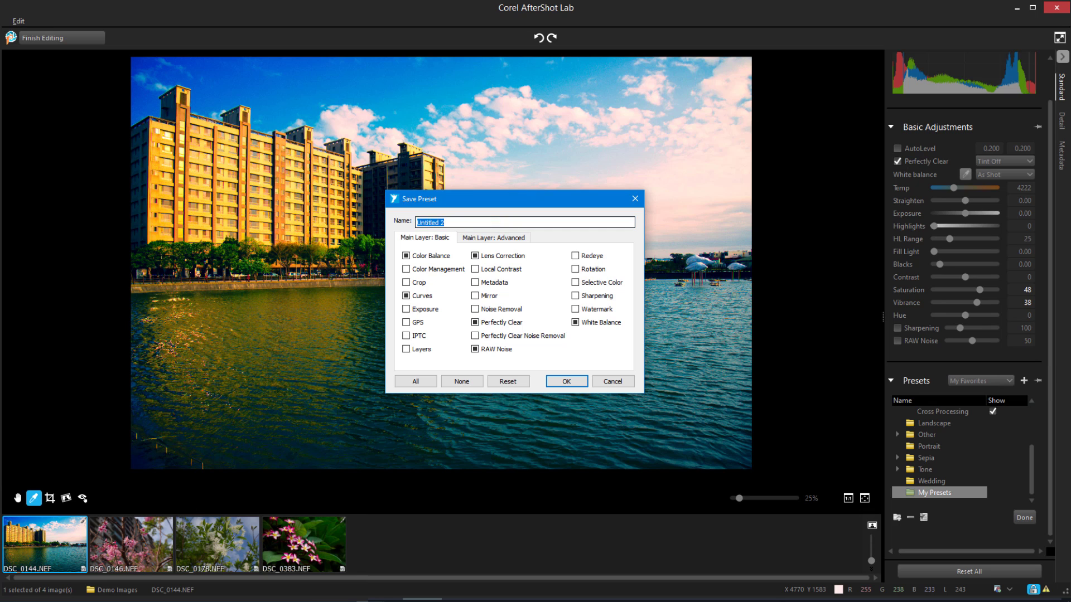
type("Saturation Vibrance")
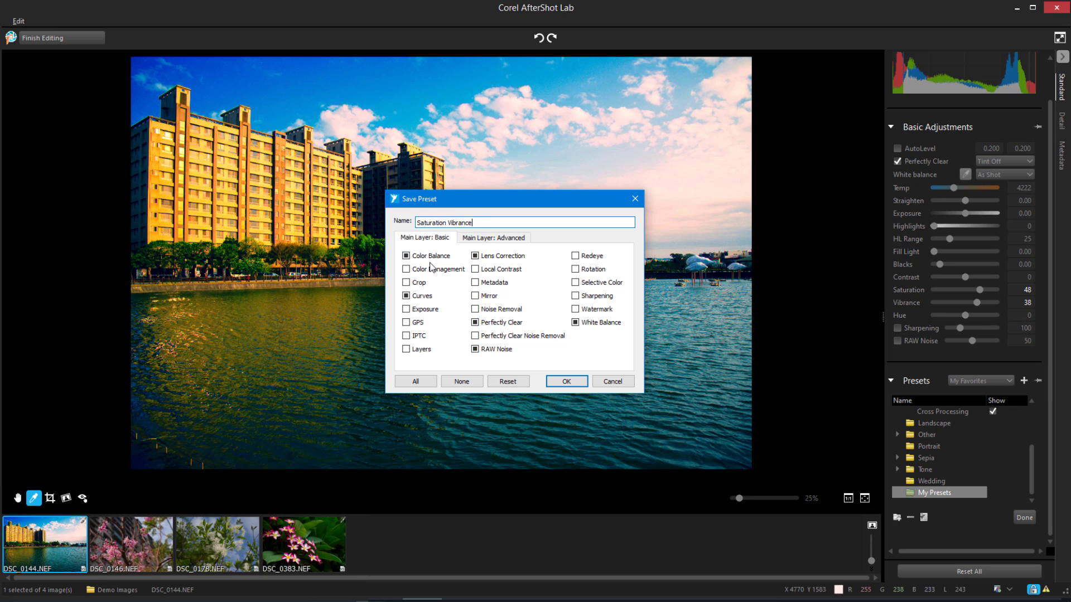
left_click(566, 382)
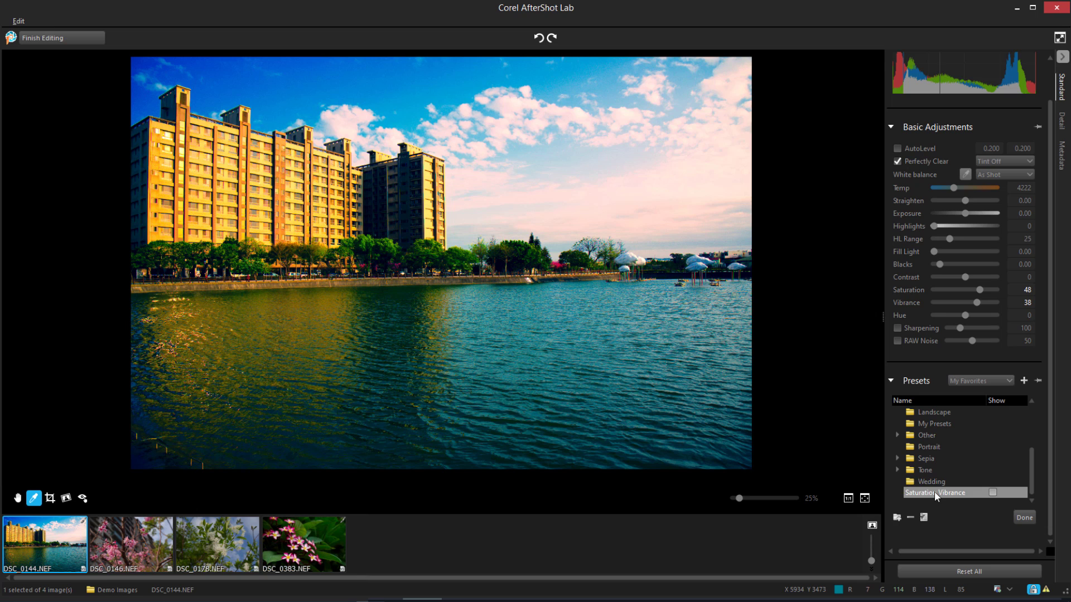
left_click_drag(935, 491, 895, 435)
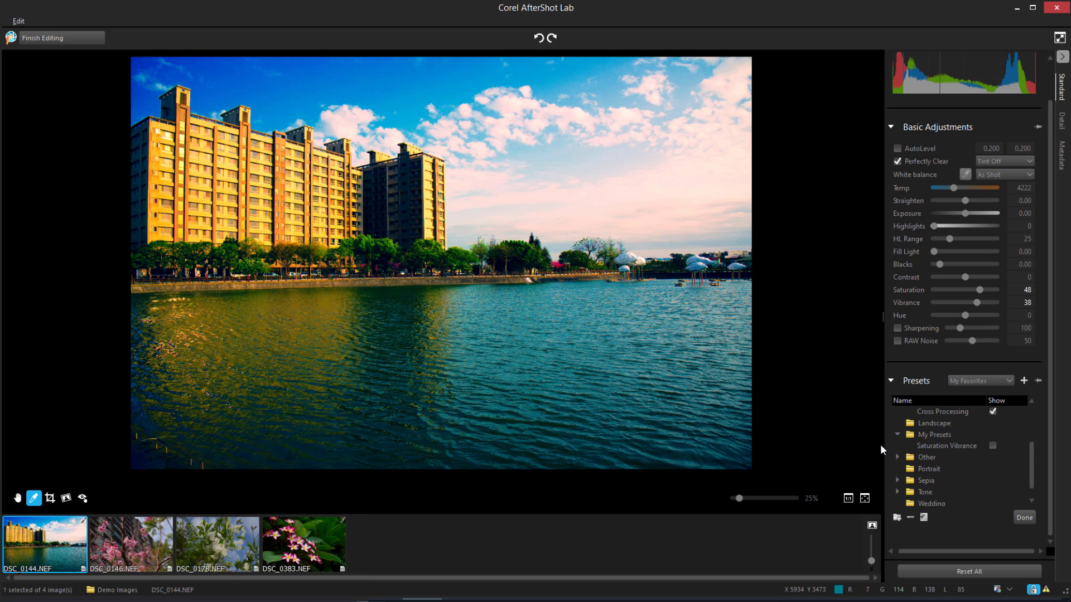
left_click(1027, 519)
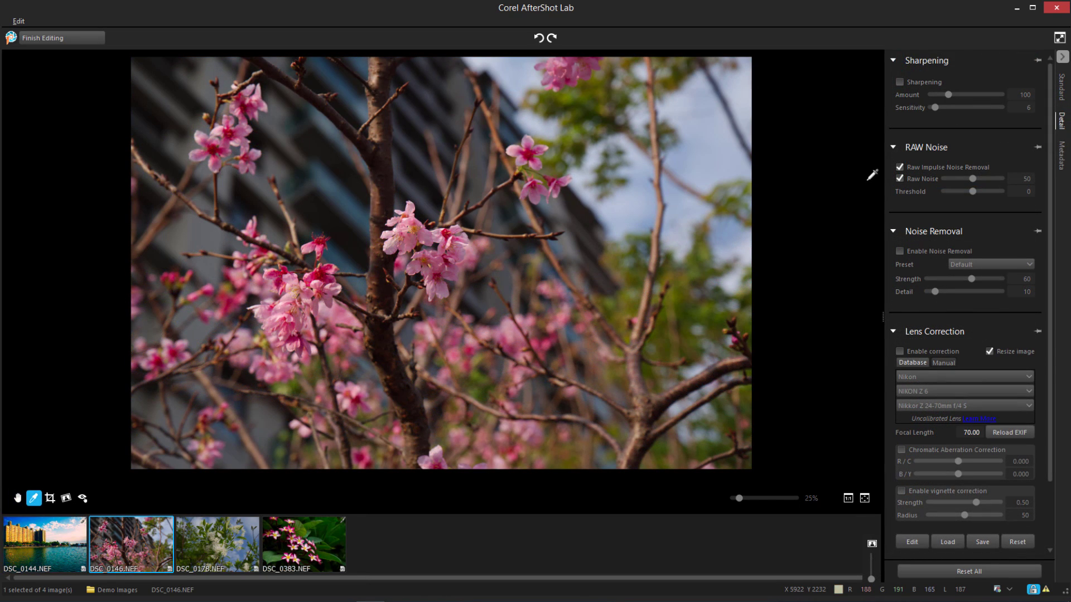
Zoom the blossom photo to 71% and raise Sharpening Amount to 400
left_click_drag(738, 498, 754, 498)
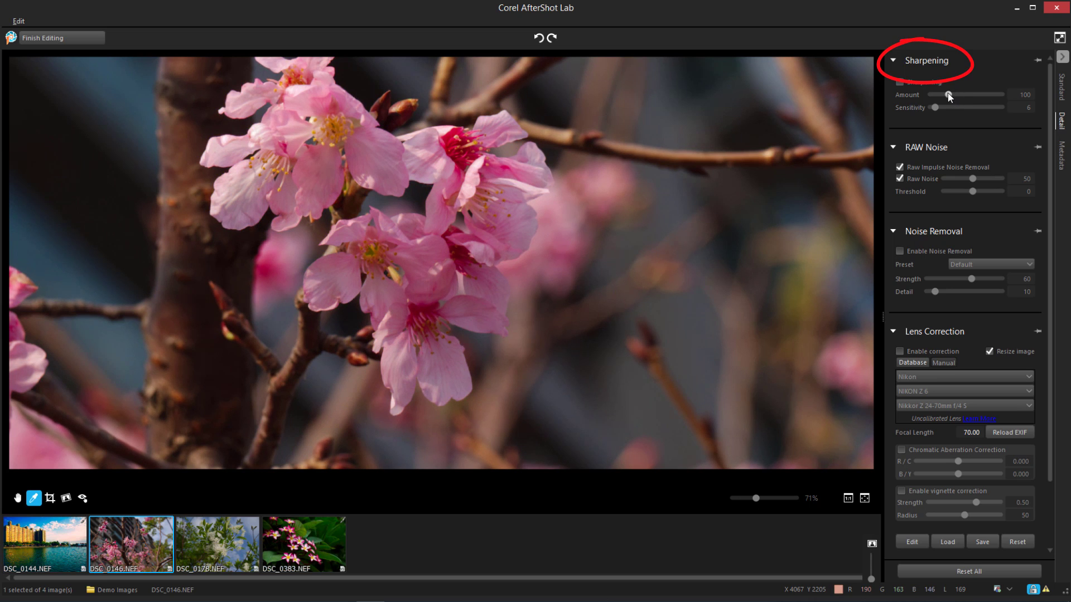
left_click_drag(947, 95, 985, 96)
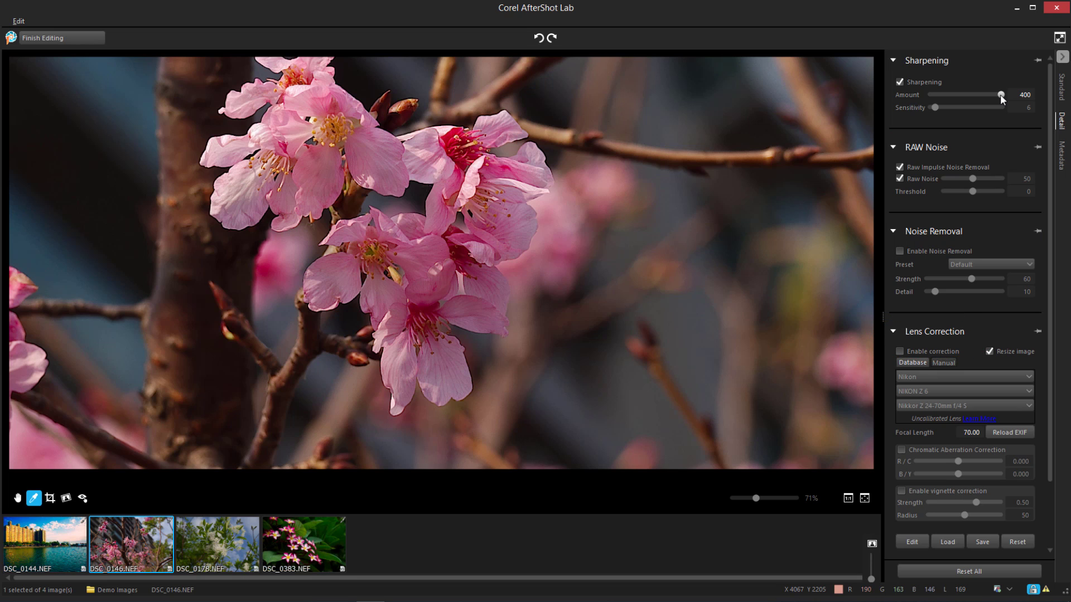
left_click_drag(1050, 157, 1065, 282)
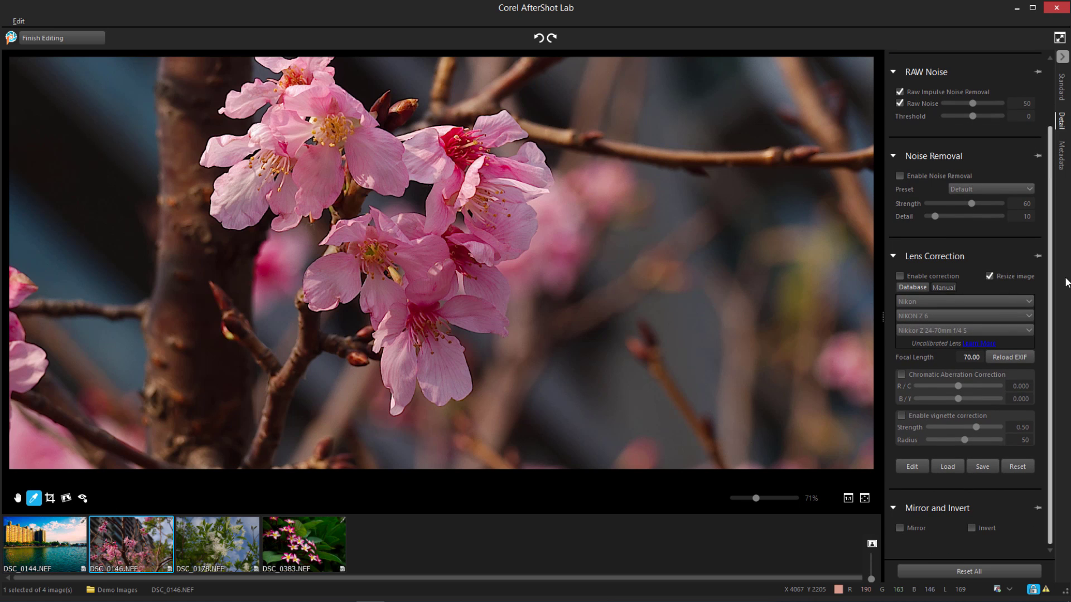
Try Mirror and Invert on the blossom photo, then turn both back off
left_click(900, 528)
left_click(900, 527)
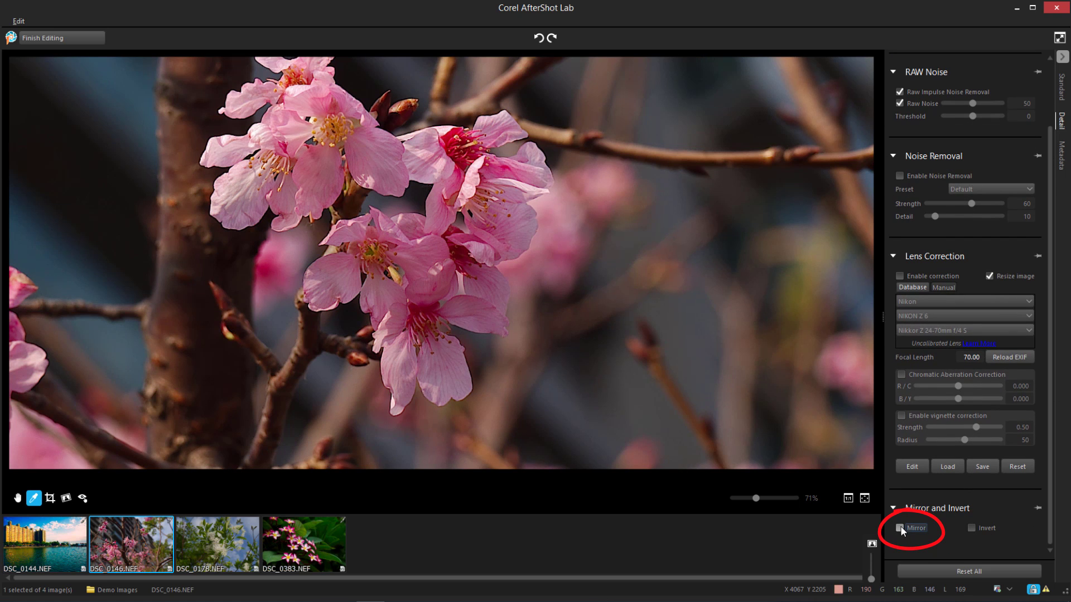
left_click(971, 528)
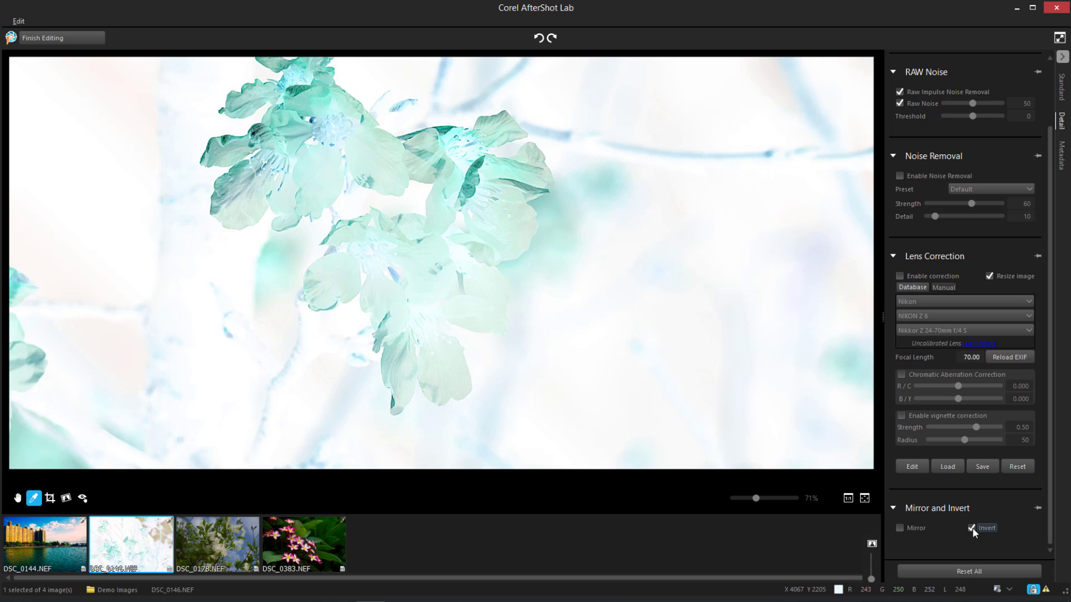
left_click(971, 527)
Show the blossom photo's metadata with the Basic IPTC field set
left_click(1061, 159)
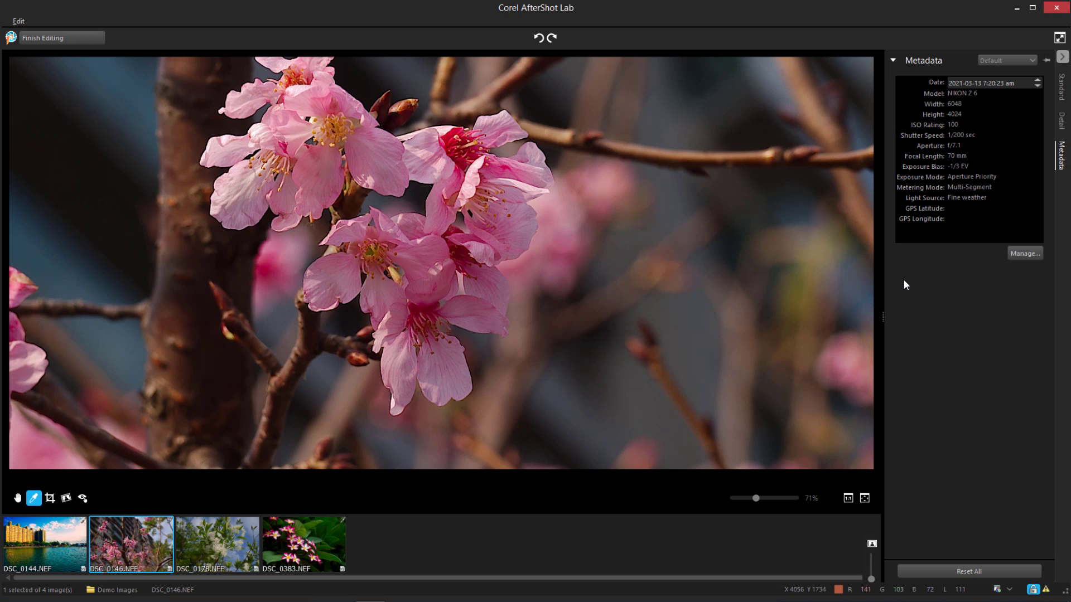
left_click(1029, 61)
left_click(1024, 85)
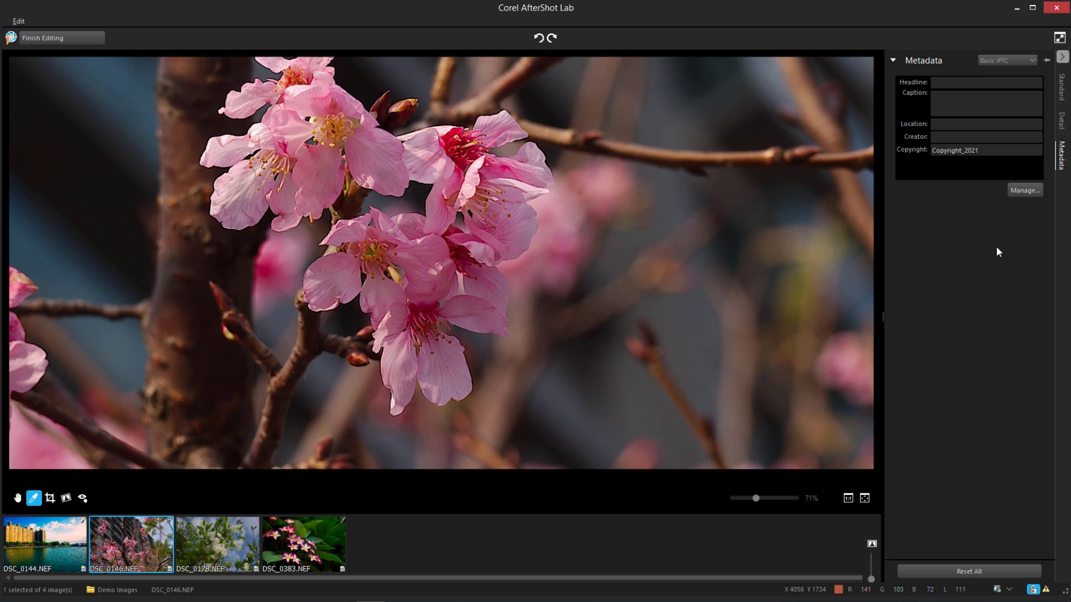
Switch metadata to Photographer, then Location fields, and fit the photo to the window
left_click(1032, 60)
left_click(1025, 99)
left_click(1031, 60)
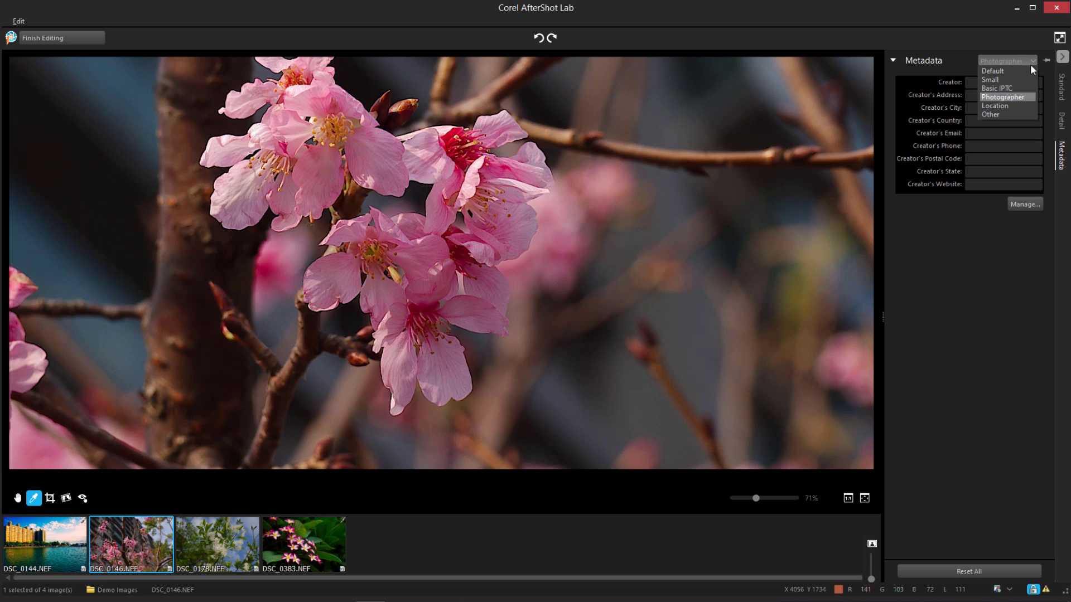
left_click(995, 106)
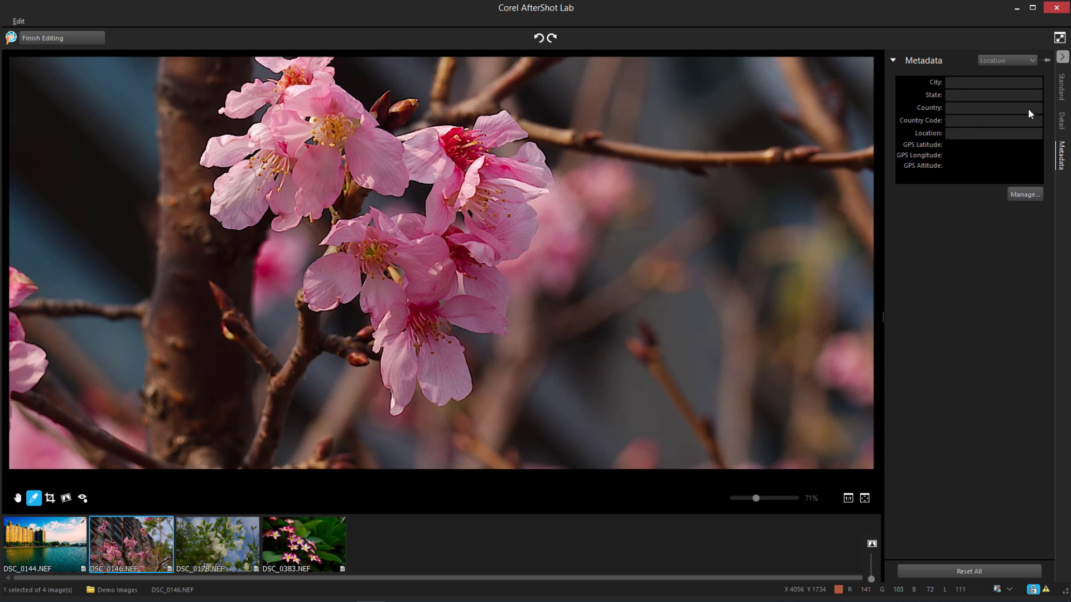
left_click(865, 498)
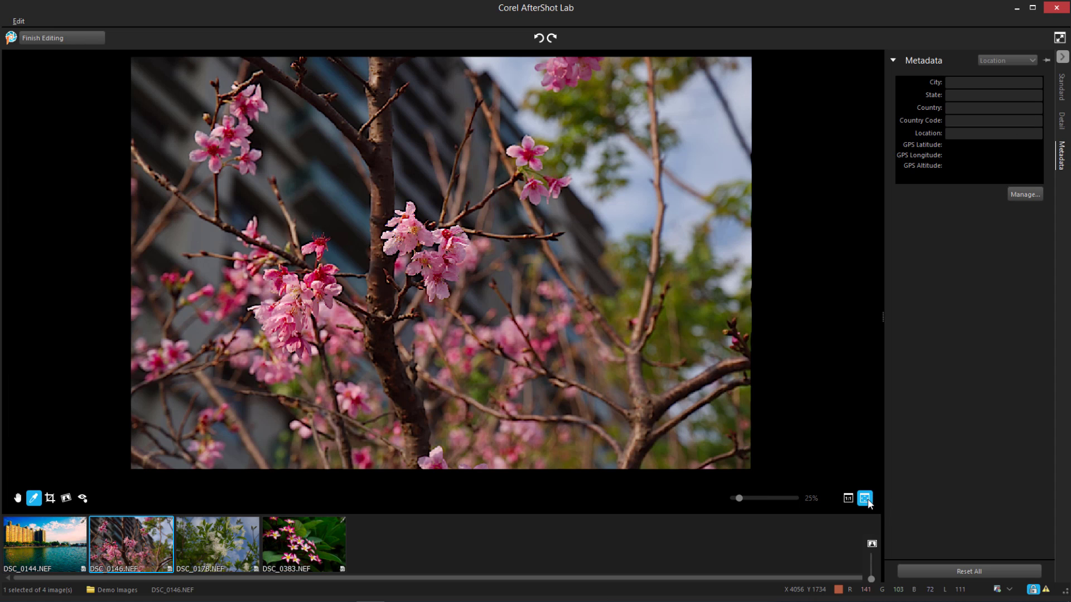
Finish editing in AfterShot Lab, returning the four photos to PaintShop Pro's Edit workspace
left_click(62, 38)
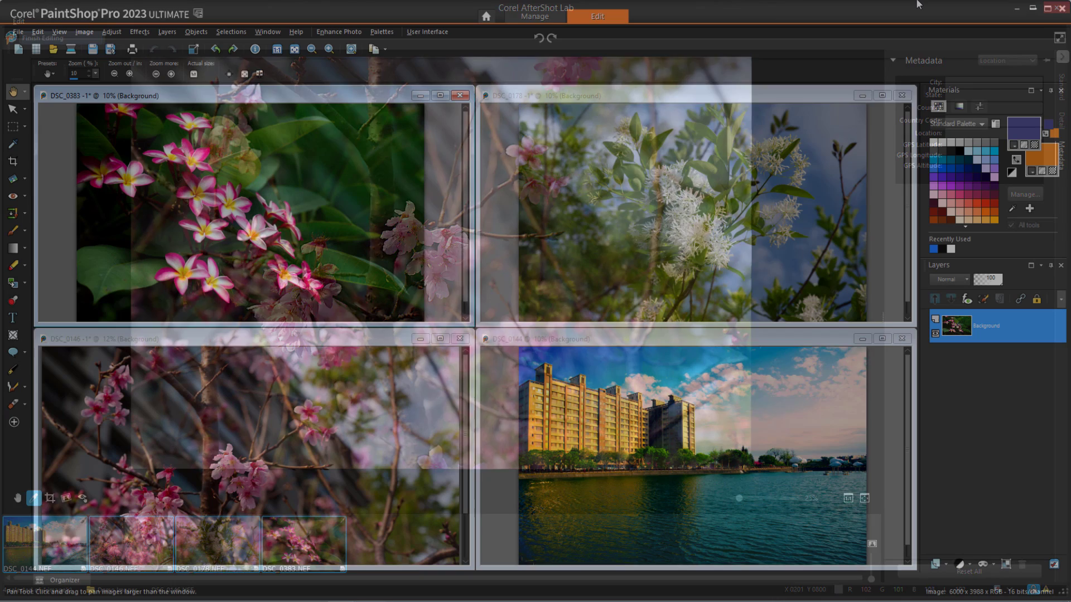